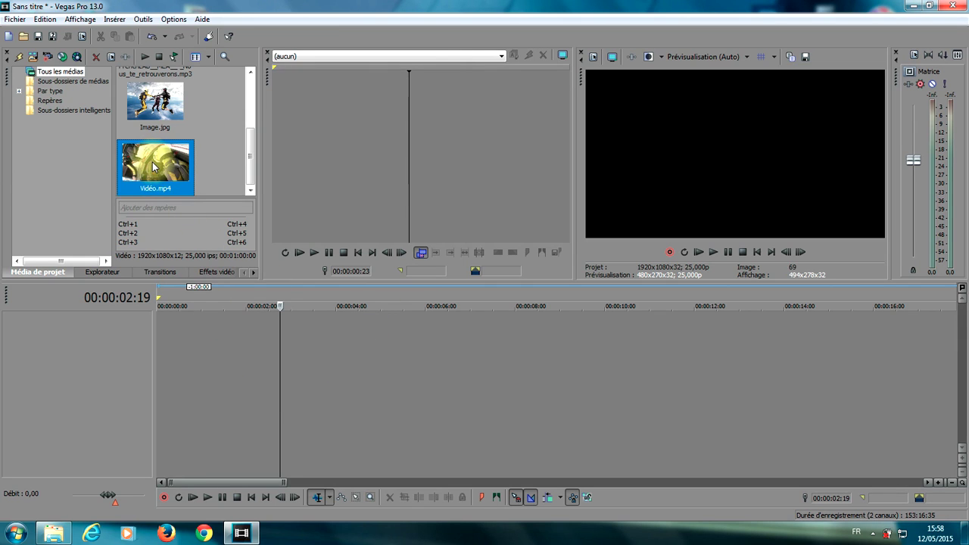
Add Vidéo.mp4 from the project media to a new video track at the start of the timeline and preview it
drag(153, 167, 130, 333)
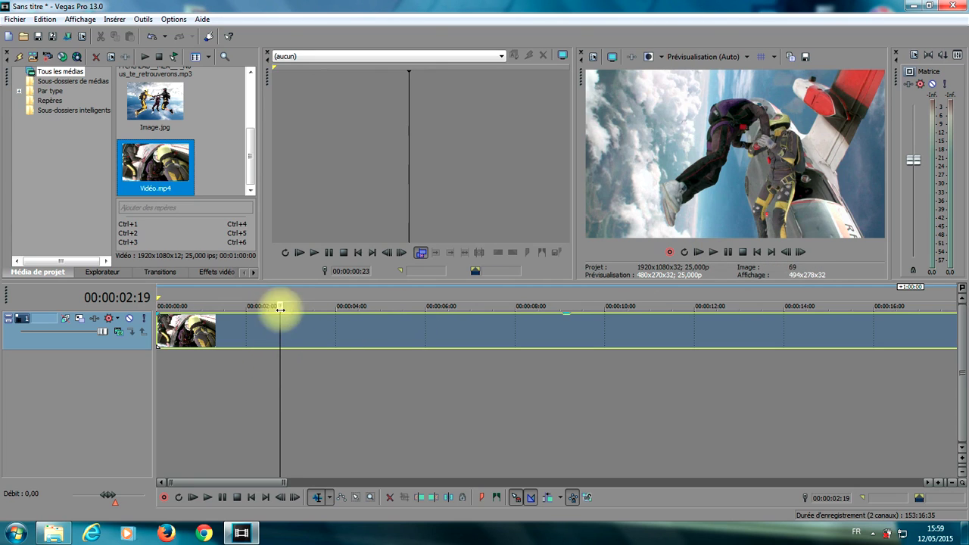
click(714, 253)
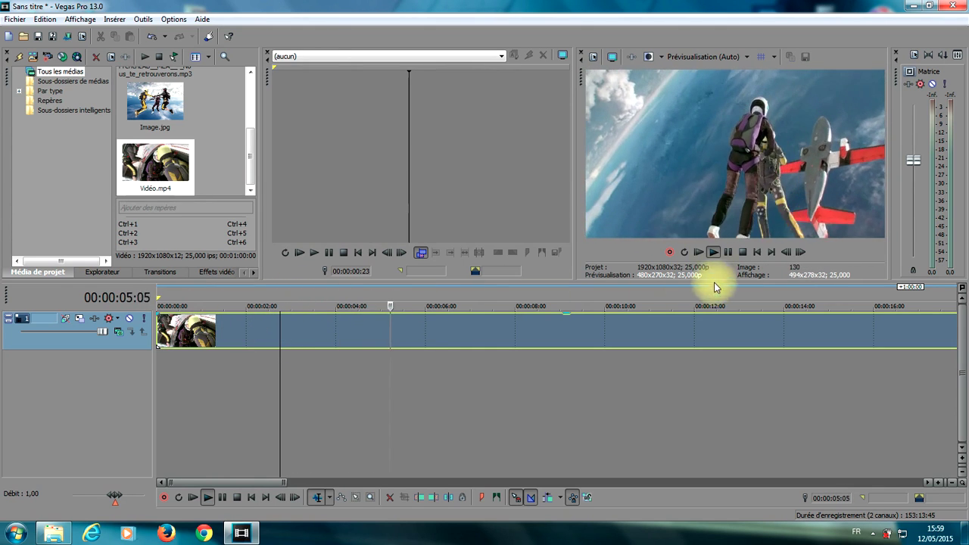
click(746, 253)
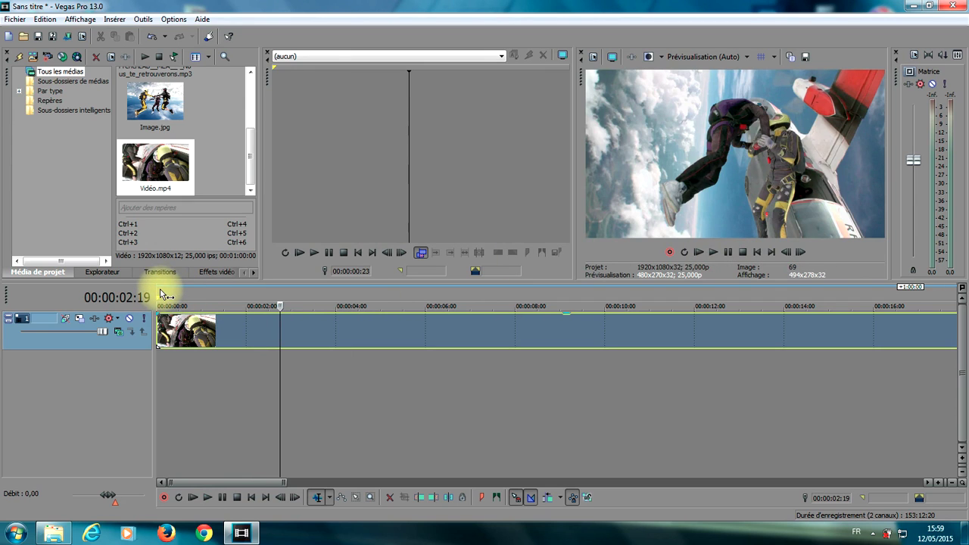
Place the timeline cursor at 00:00:03:05 and preview the video from the beginning of the project
click(206, 294)
click(284, 295)
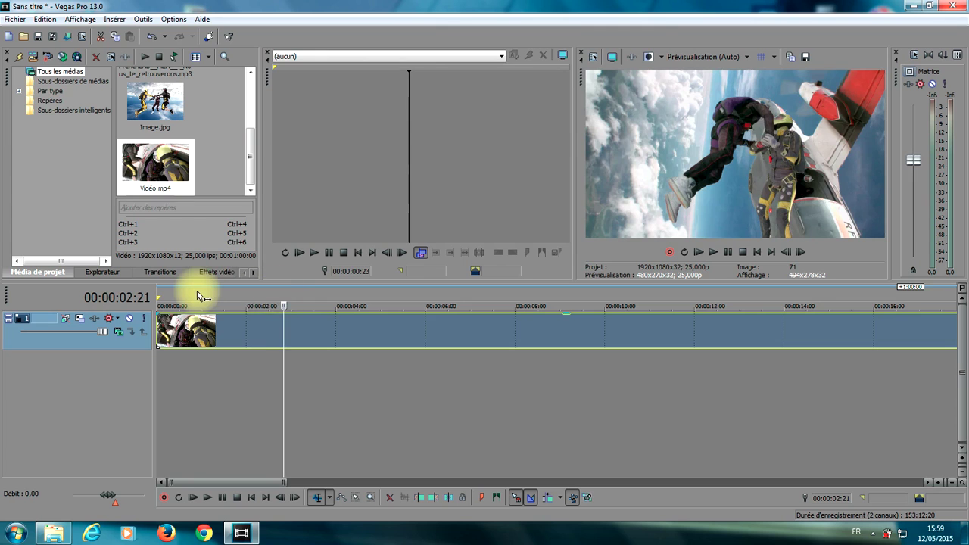
click(300, 294)
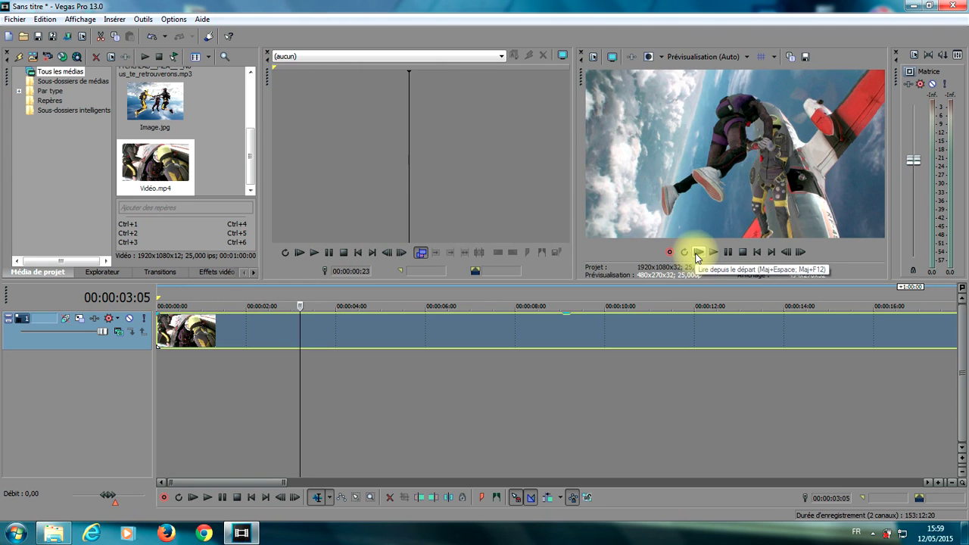
click(697, 254)
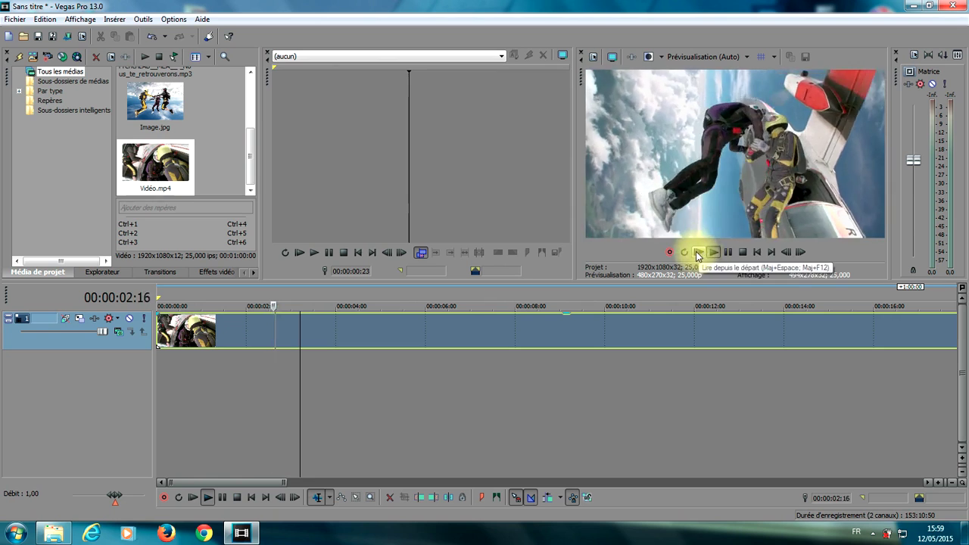
click(722, 253)
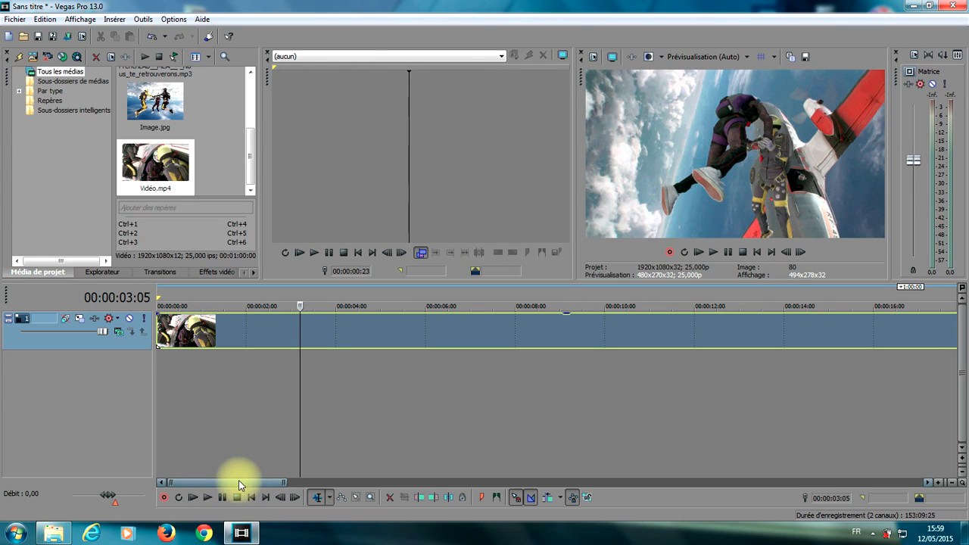
Start and stop playback several times from the cursor at 00:00:03:05
key(space)
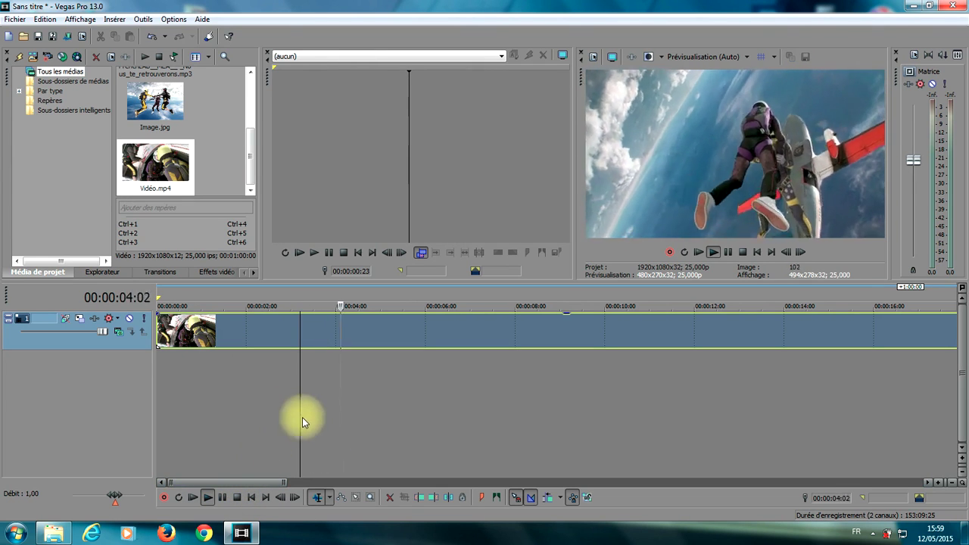
key(space)
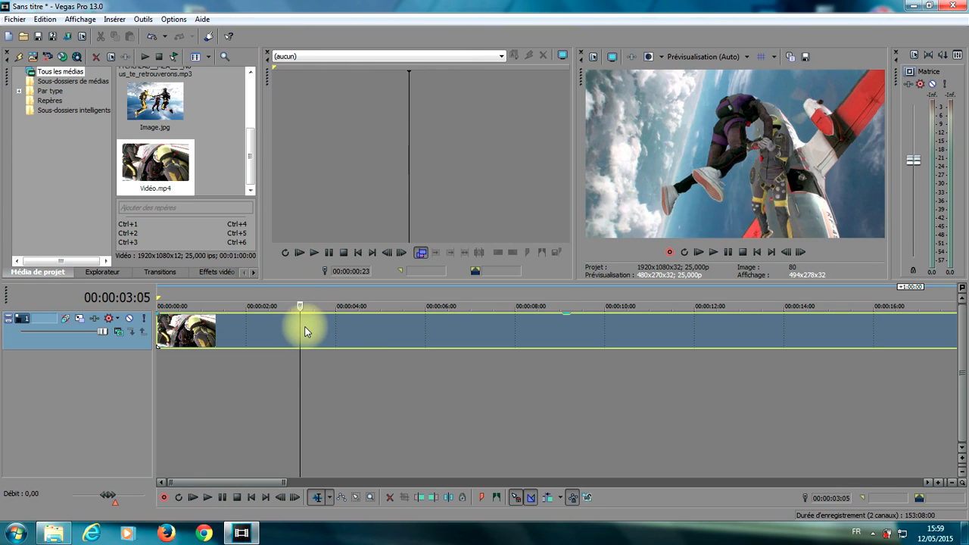
key(space)
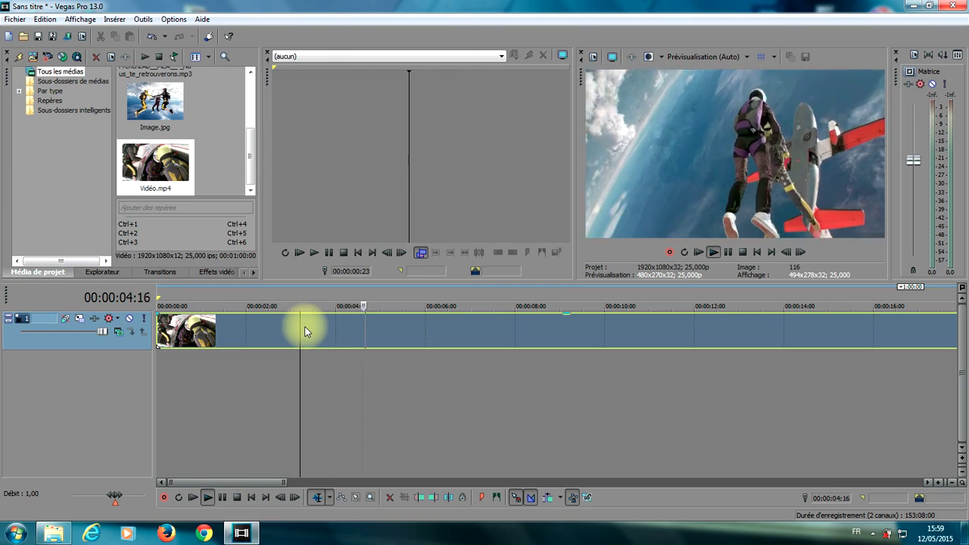
key(space)
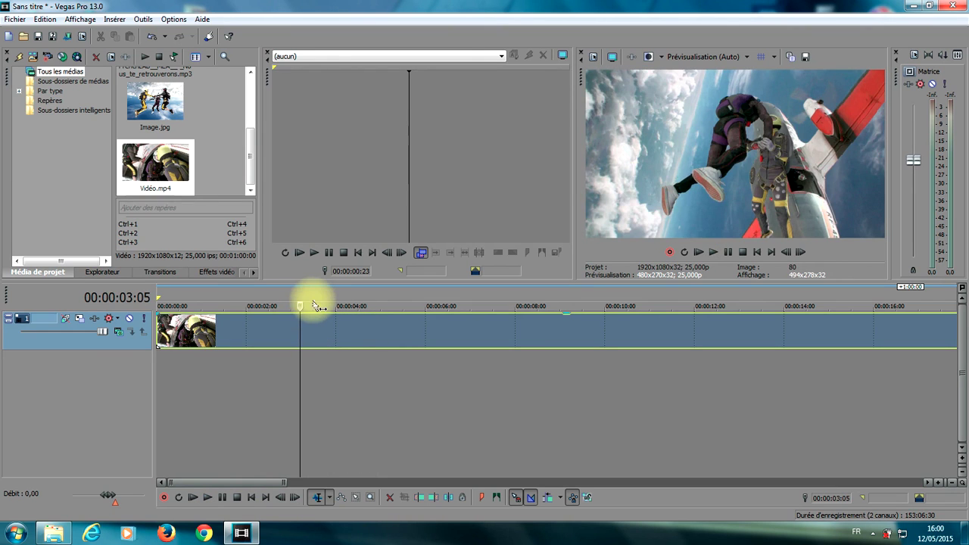
key(space)
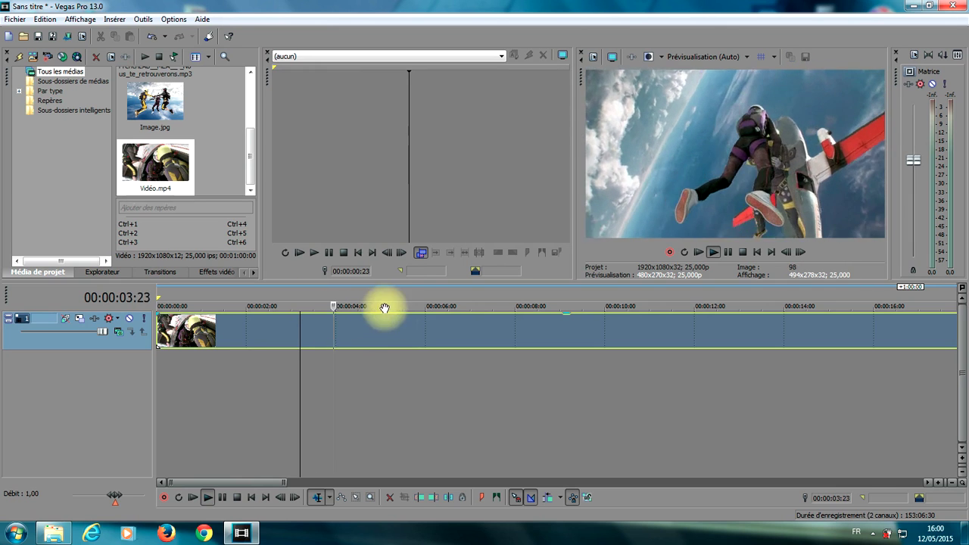
key(space)
Split the video clip at 00:00:06:02
click(407, 299)
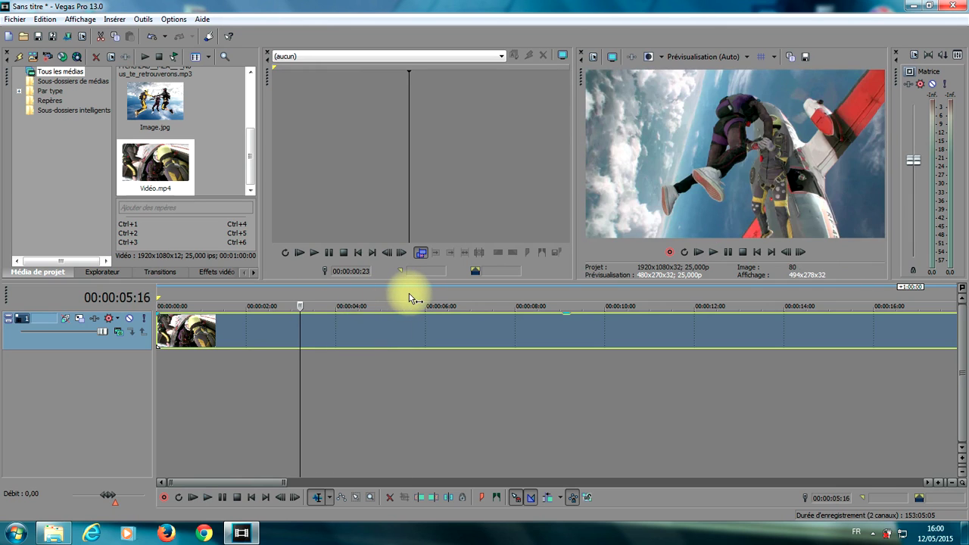
click(430, 292)
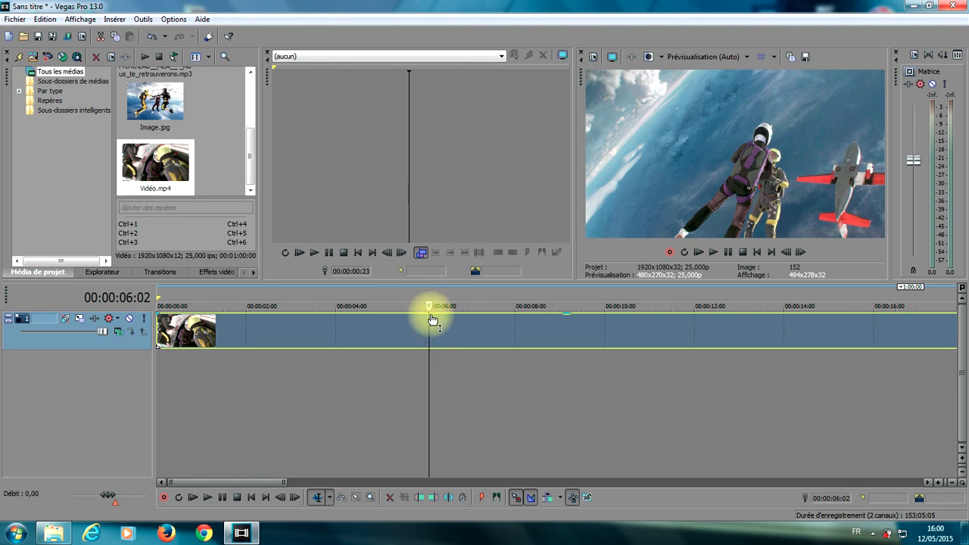
right_click(429, 337)
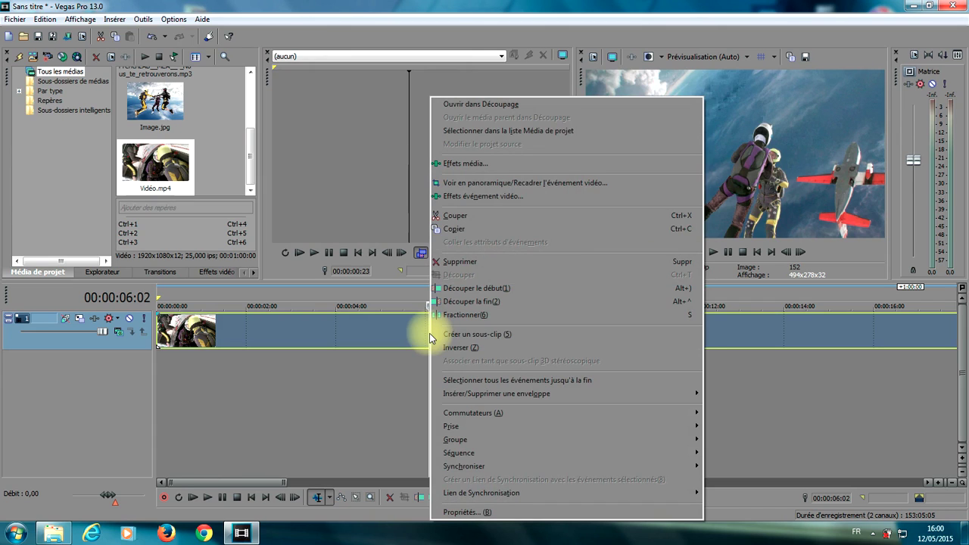
click(469, 316)
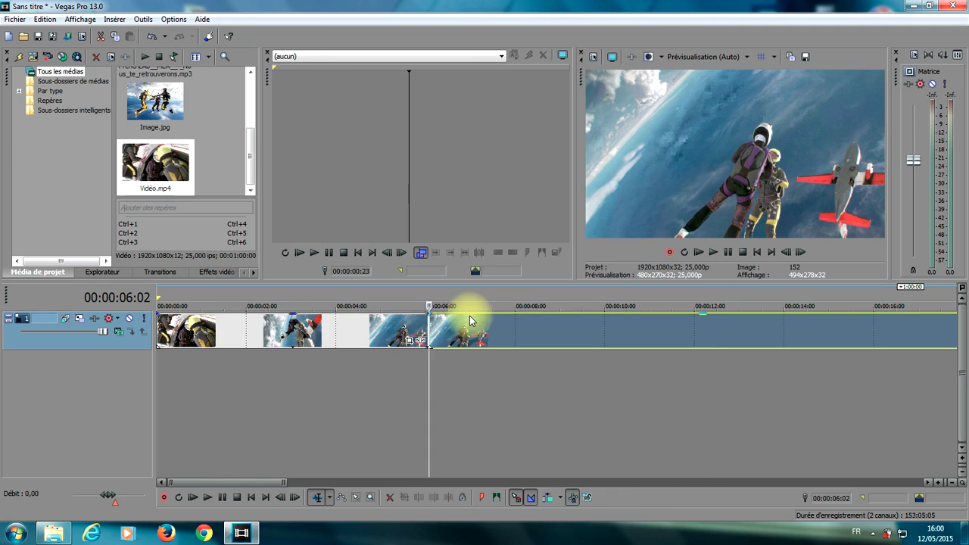
Split the second part of the clip at 00:00:10:06
click(488, 304)
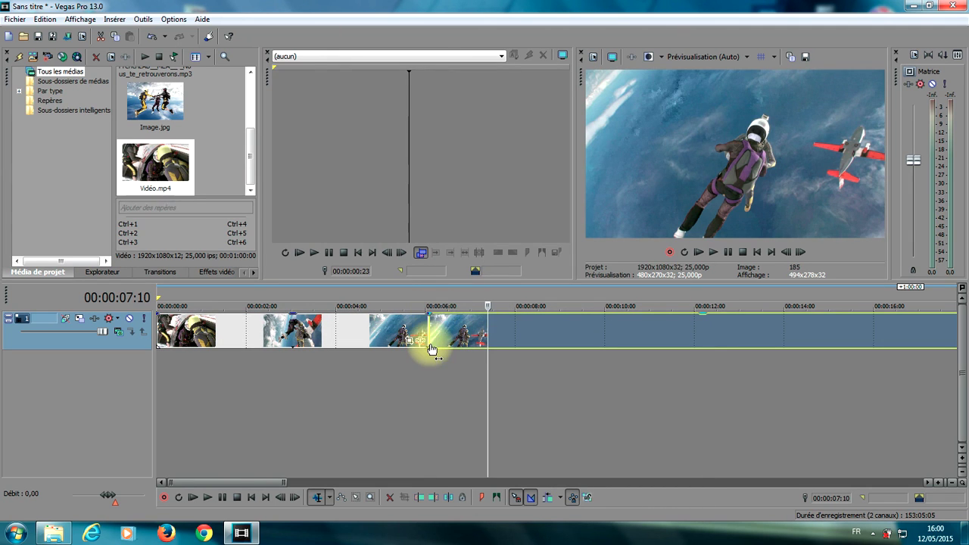
click(578, 303)
click(615, 303)
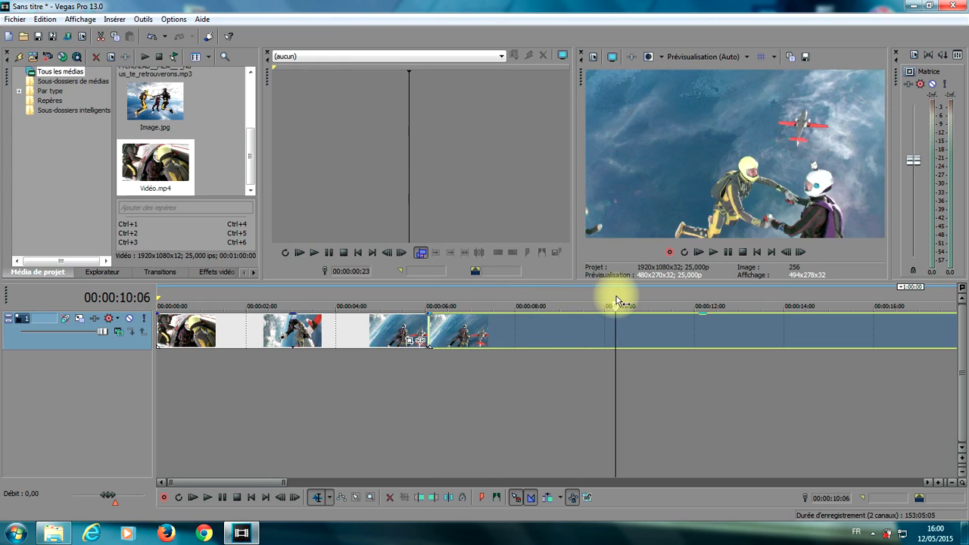
right_click(616, 335)
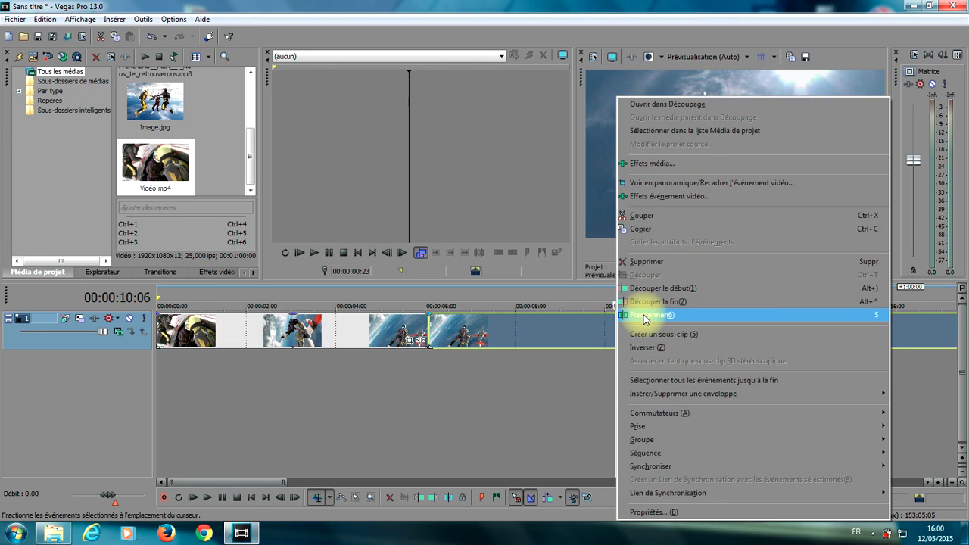
click(643, 319)
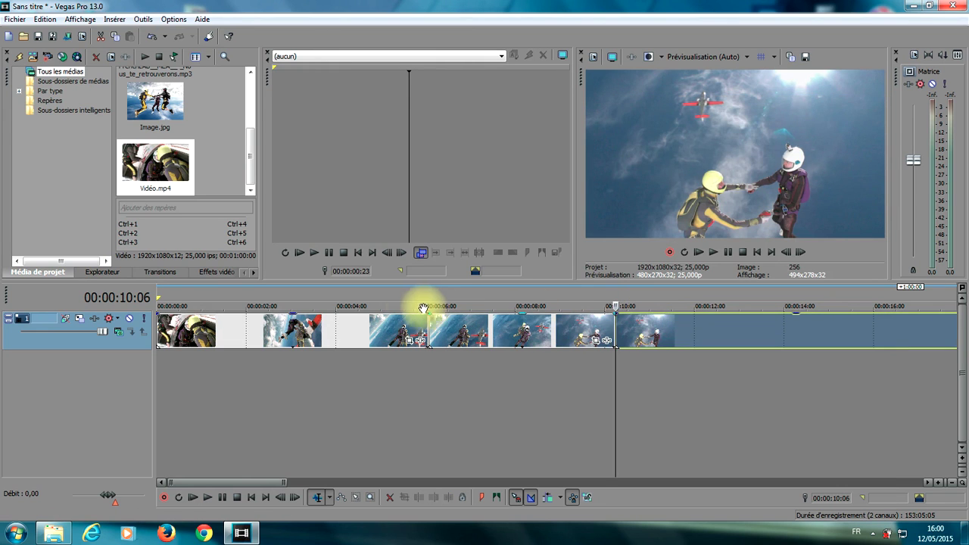
Delete the middle clip segment between the two cuts, leaving its space empty
click(384, 297)
click(658, 339)
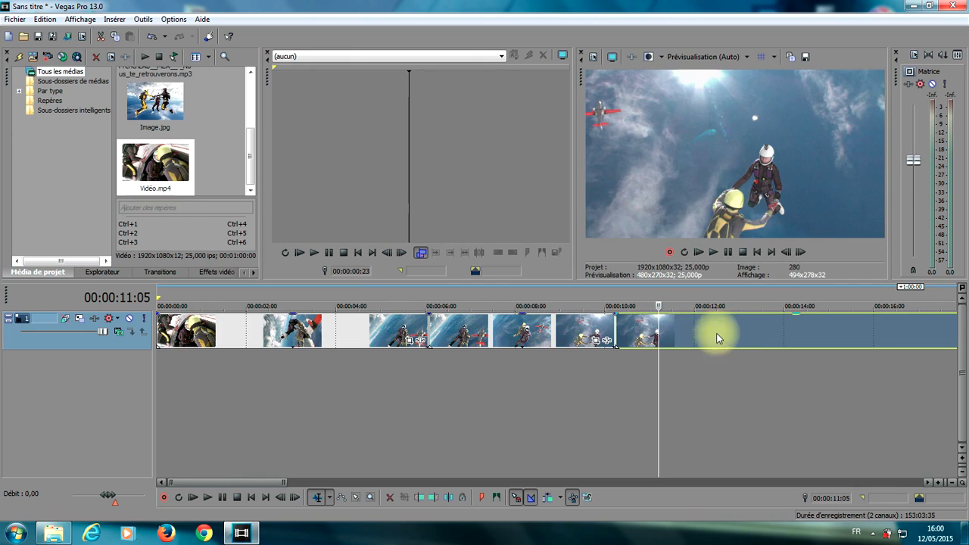
click(556, 325)
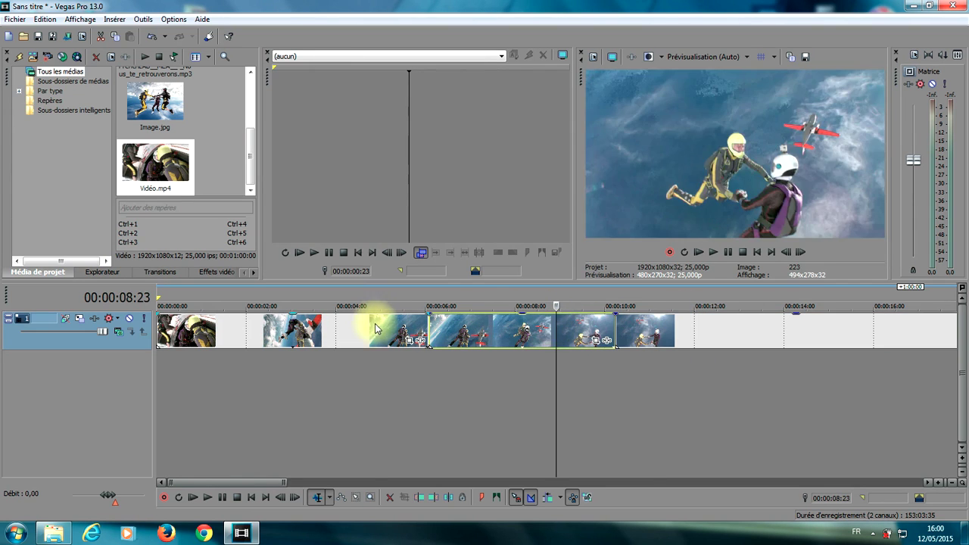
click(376, 330)
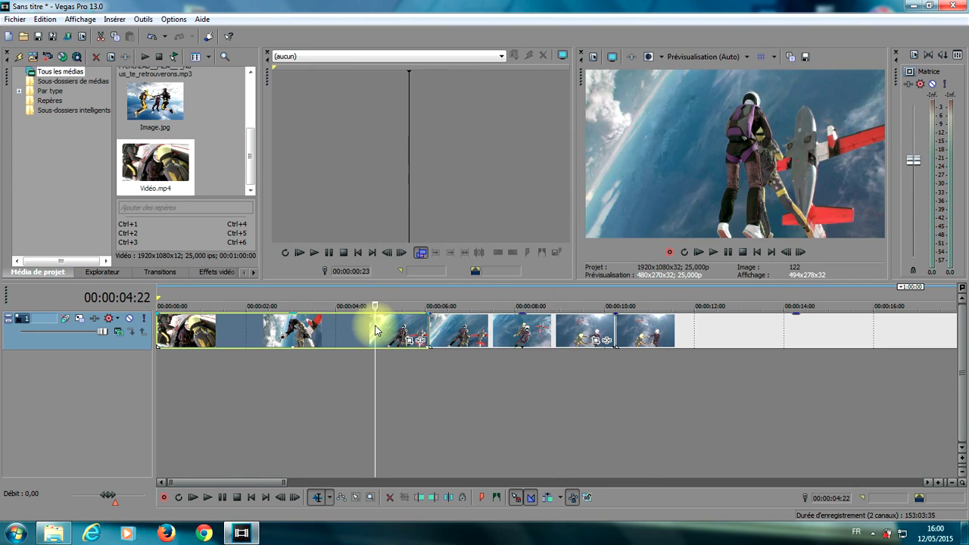
click(502, 331)
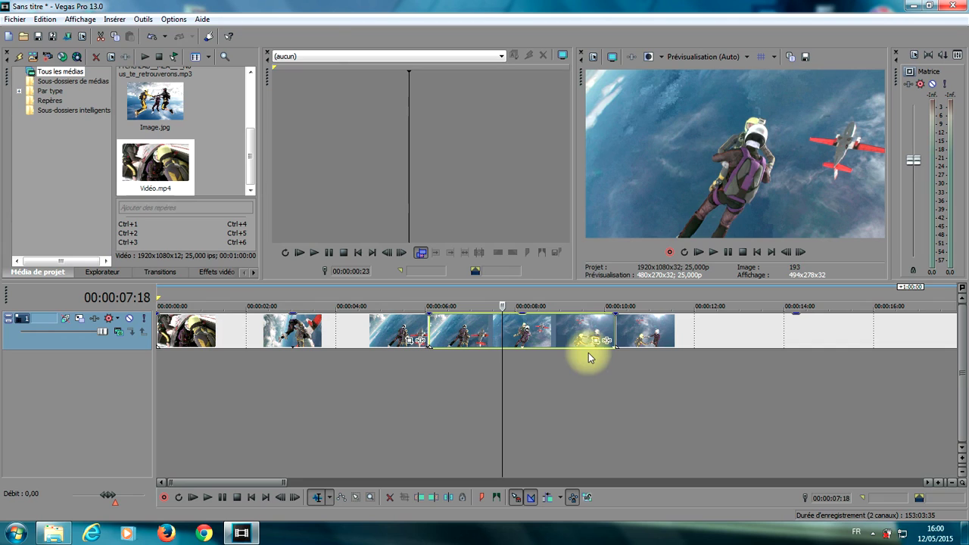
key(Delete)
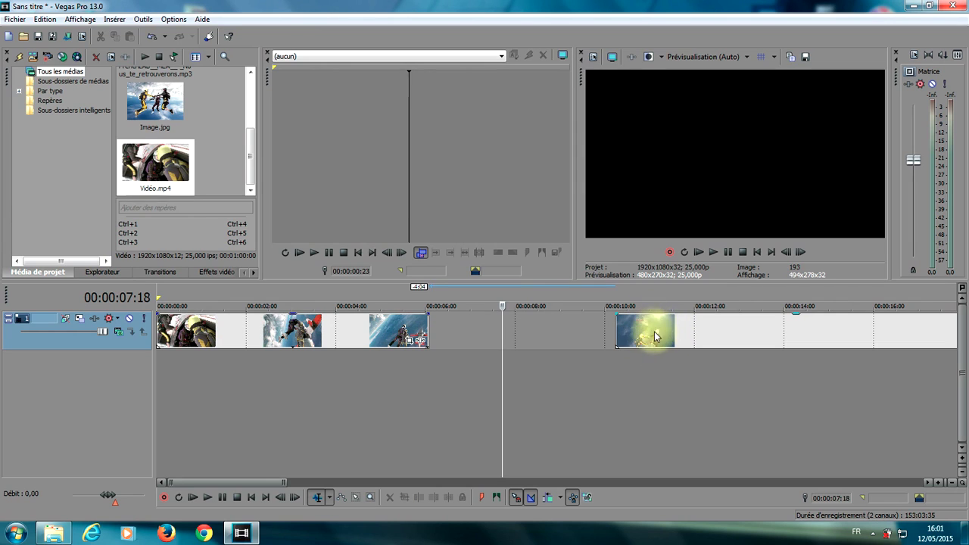
Move the last clip against the end of the first one, and shift it back to leave a gap of about 1:03
drag(656, 330, 470, 331)
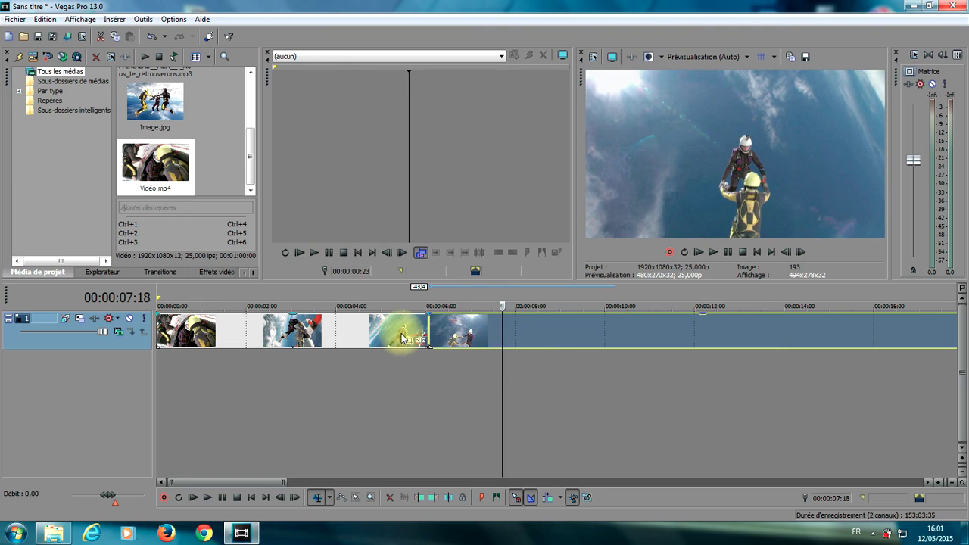
drag(448, 336, 500, 337)
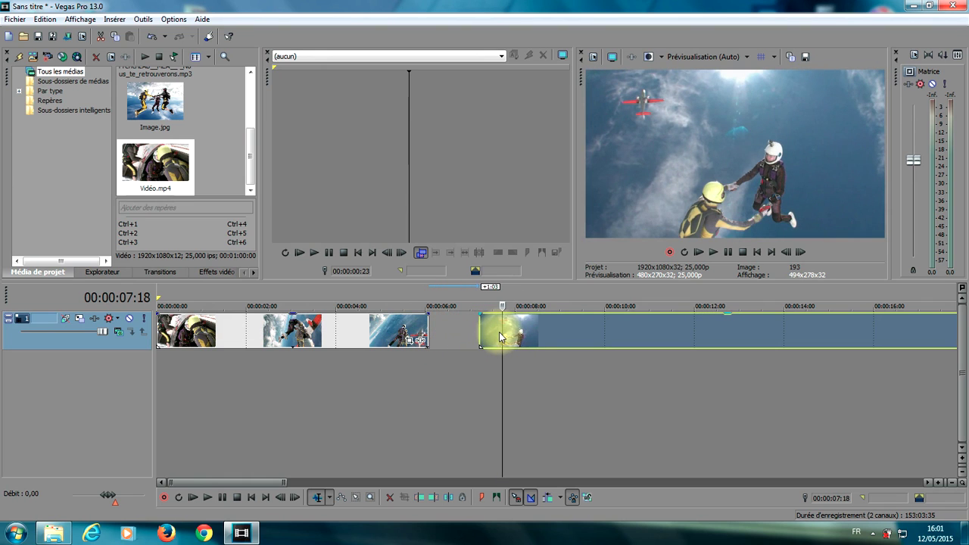
Extend the end of the first clip to meet the following clip and play back the join from 00:00:06:17
click(413, 334)
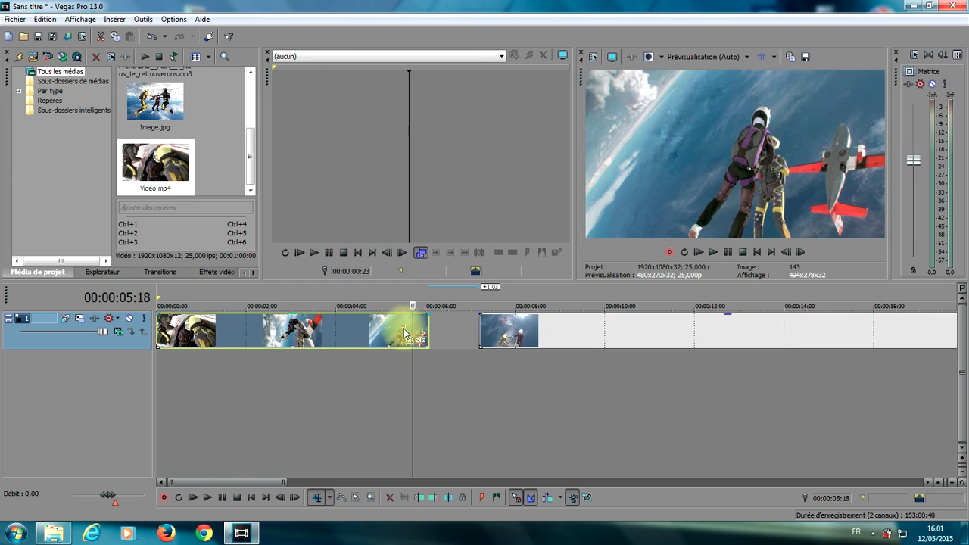
click(371, 335)
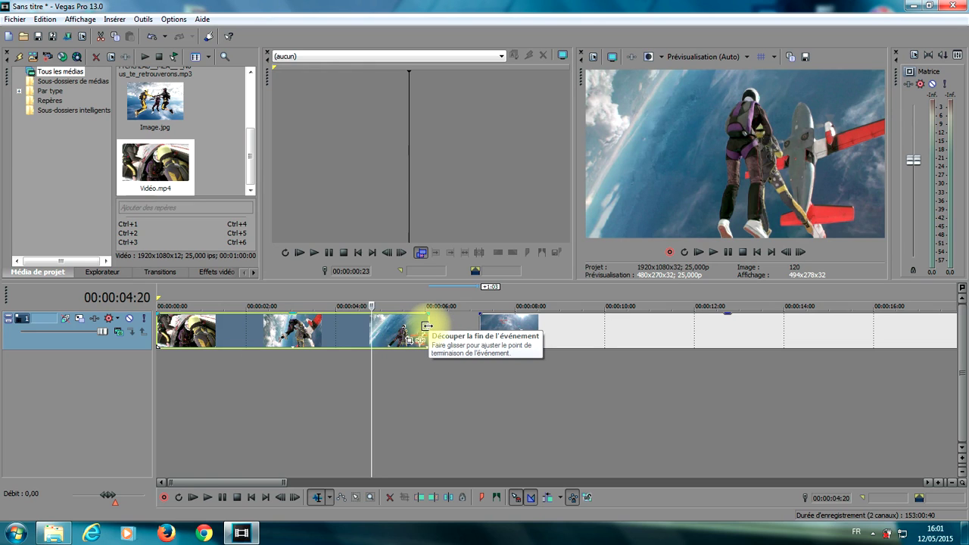
drag(427, 326, 480, 324)
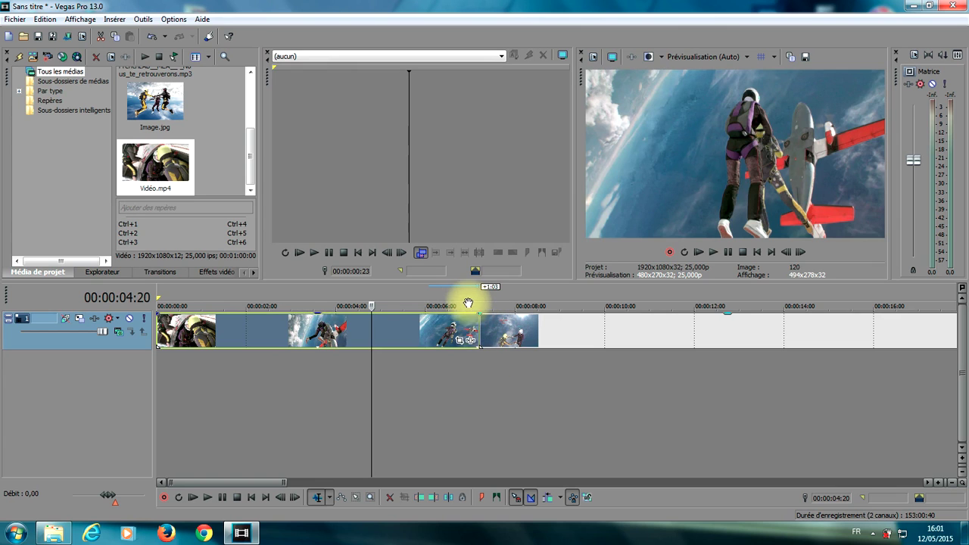
click(456, 299)
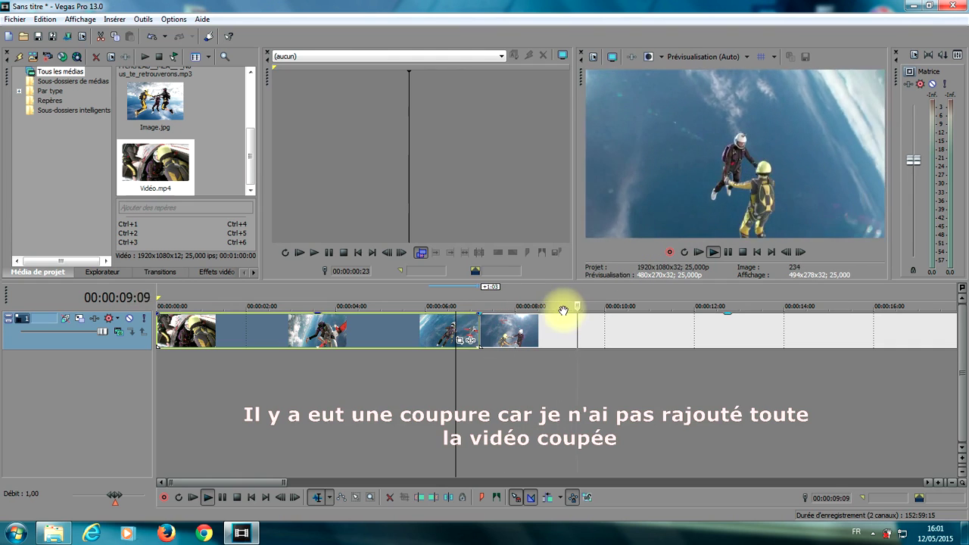
key(space)
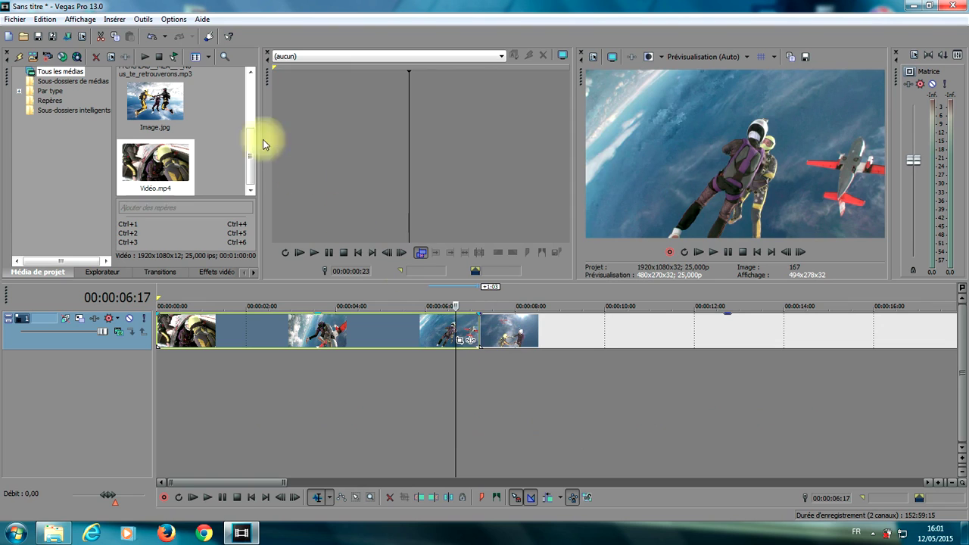
Undo the first clip's extension and both moves of the last clip
click(47, 20)
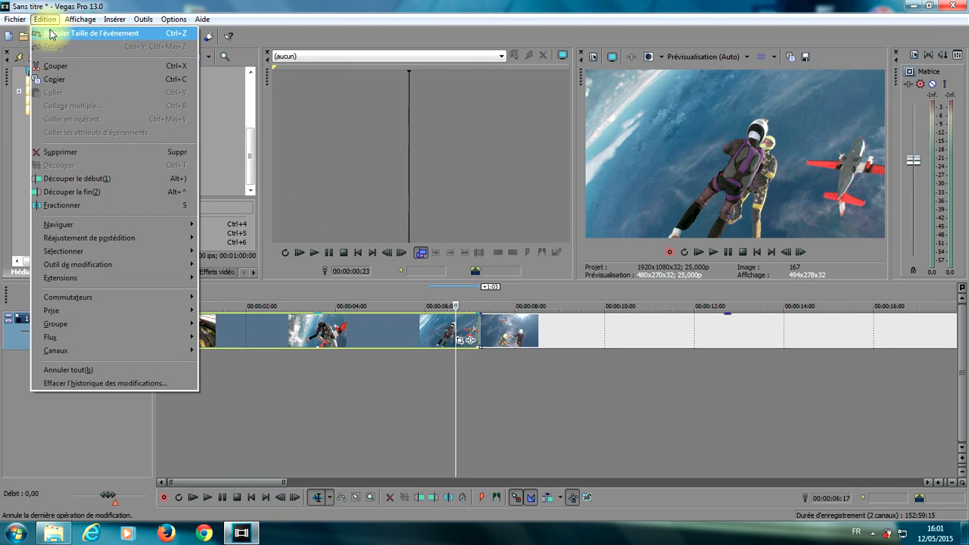
click(44, 20)
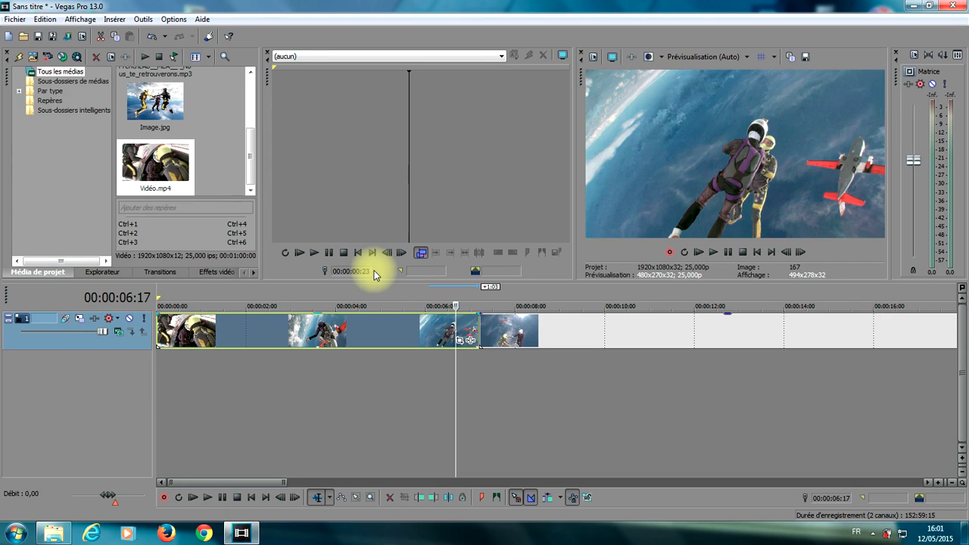
drag(469, 340, 421, 340)
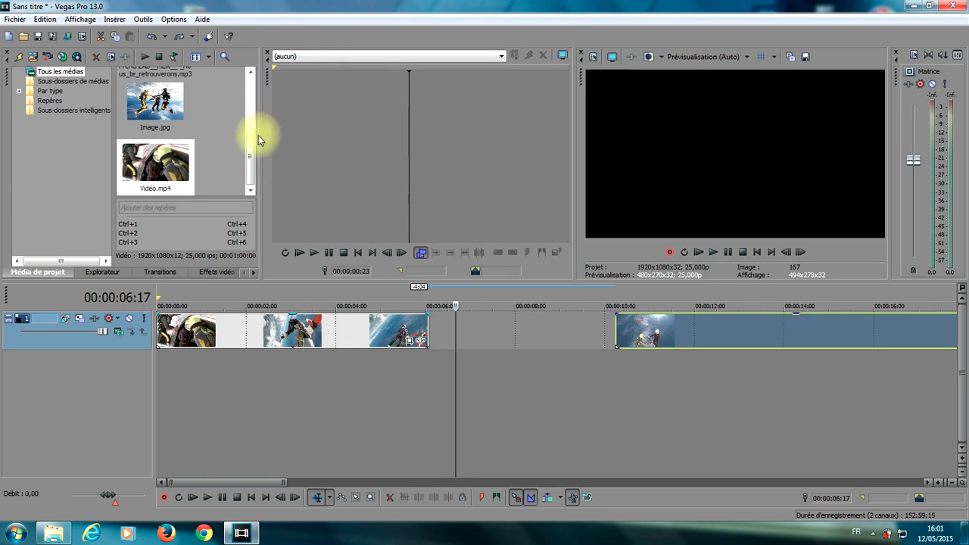
Undo the middle segment's deletion, redo it, and undo all edits back to the single uncut video clip
click(151, 39)
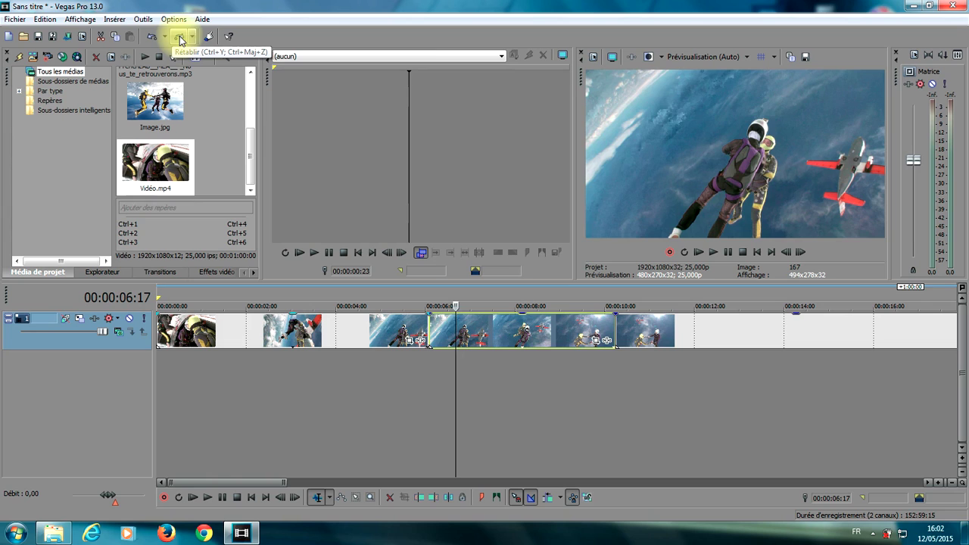
click(180, 39)
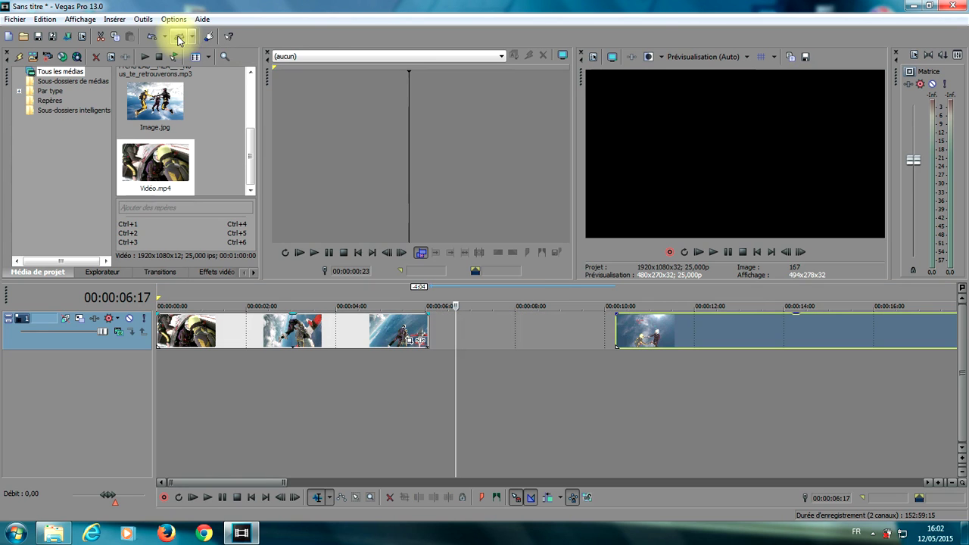
click(151, 40)
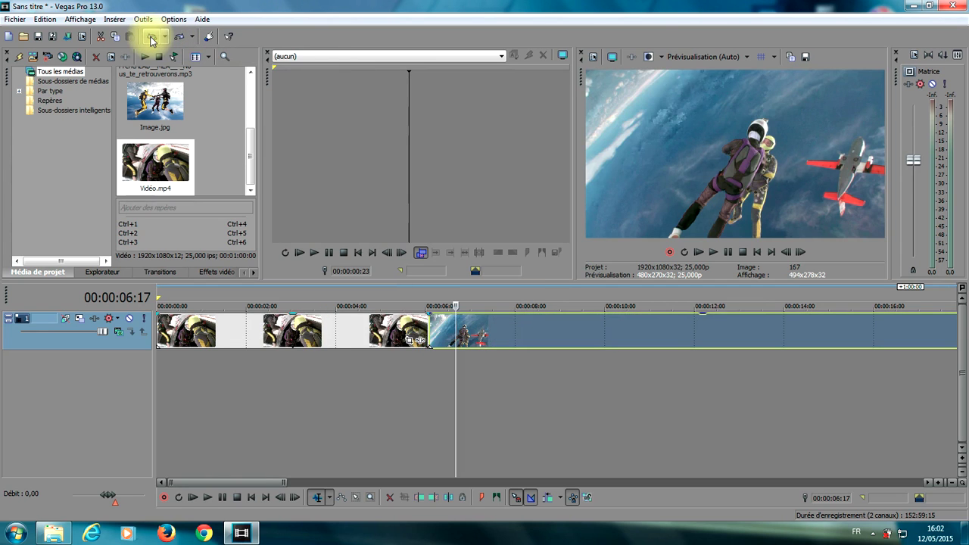
click(150, 39)
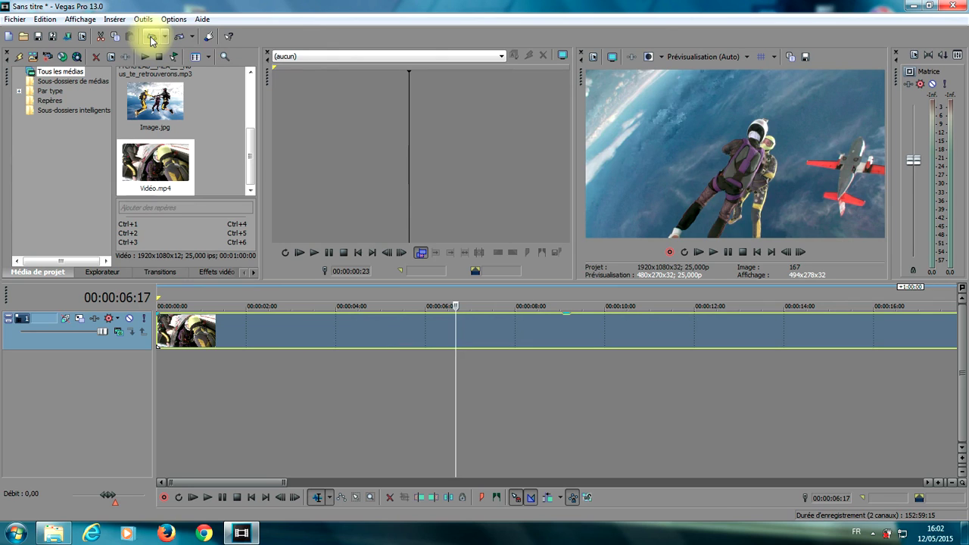
click(150, 40)
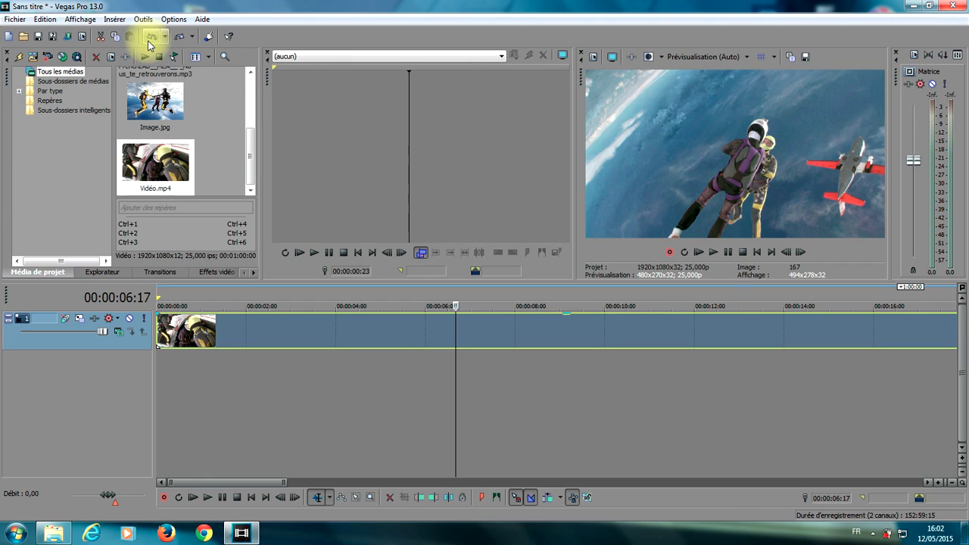
Add FrenchLAB__MEA__-_Nous_te_retrouverons.mp3 below the video, from the start of the timeline
drag(249, 146, 252, 117)
click(156, 116)
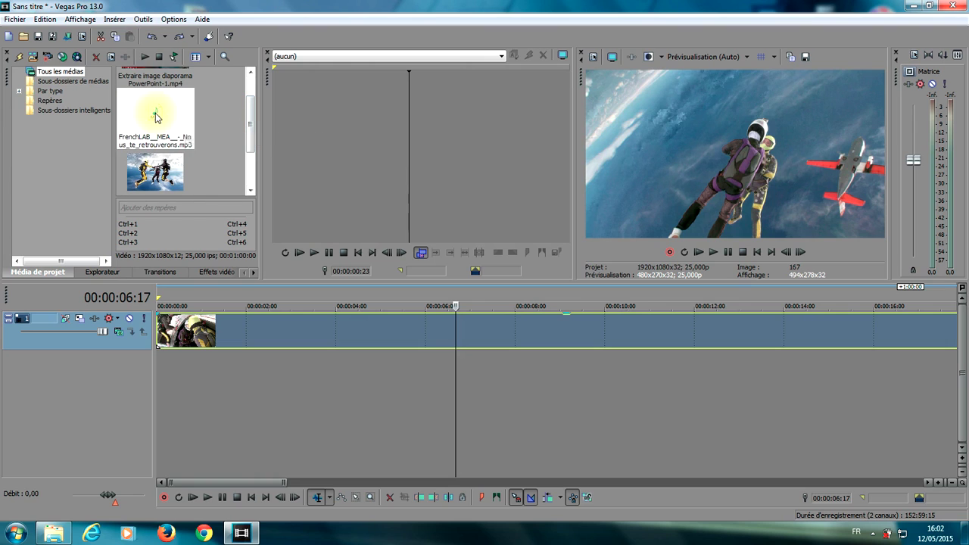
drag(155, 116, 154, 363)
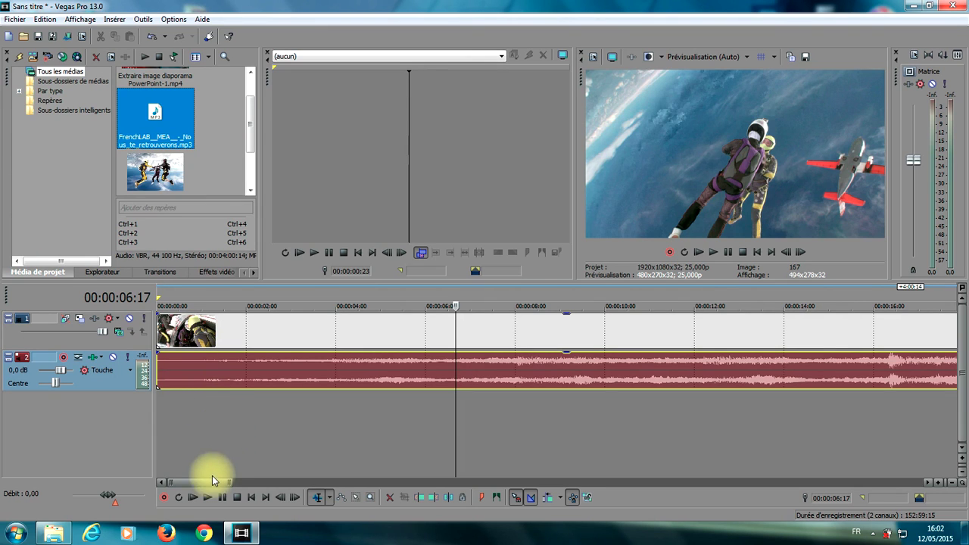
drag(200, 481, 768, 484)
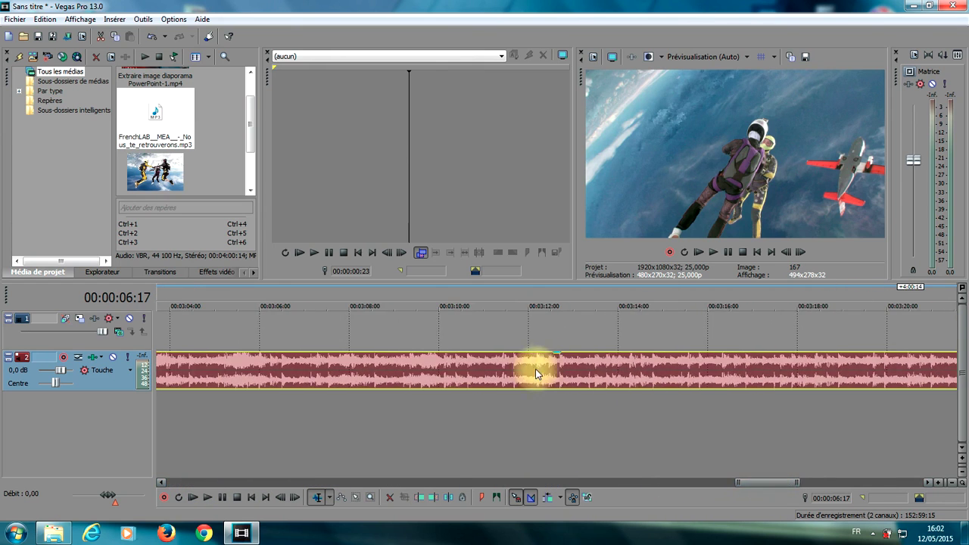
scroll(535, 369, down, 5)
scroll(544, 387, down, 3)
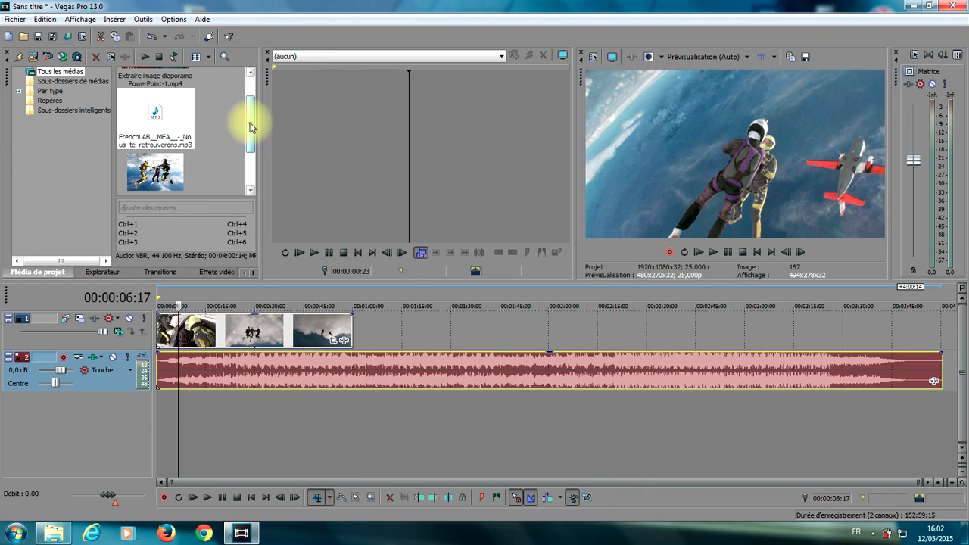
Delete the music clip and place Extraire image diaporama PowerPoint-1.mp4 directly after the end of the first video
drag(249, 123, 249, 81)
click(339, 367)
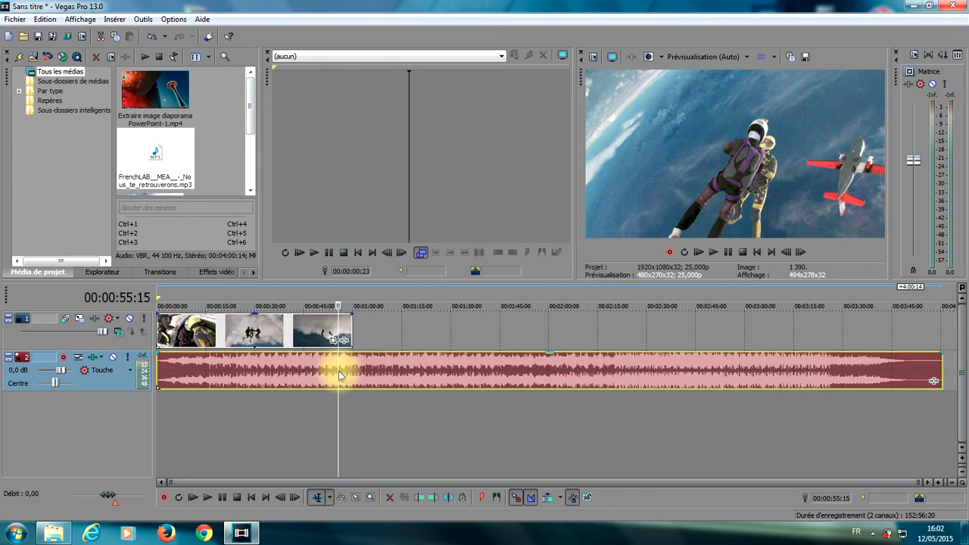
key(Delete)
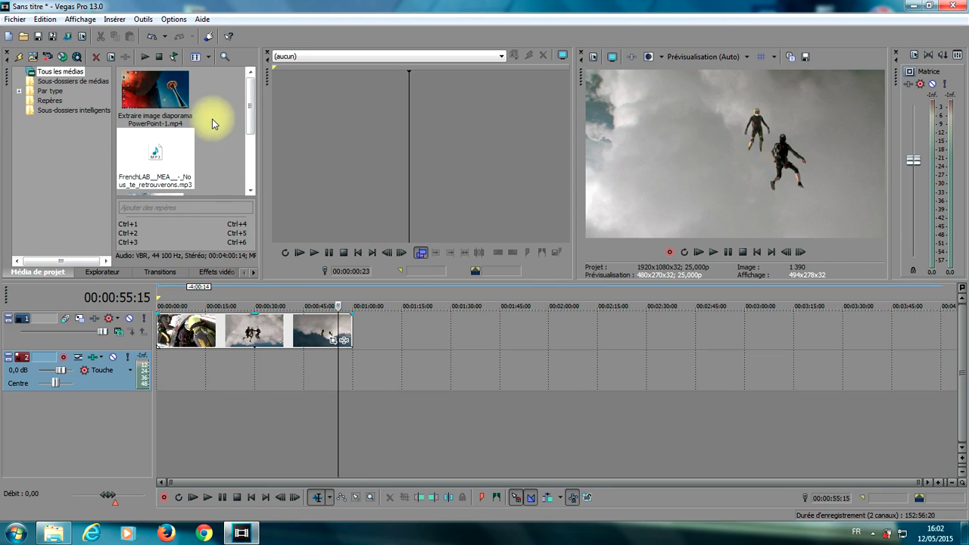
drag(161, 92, 360, 333)
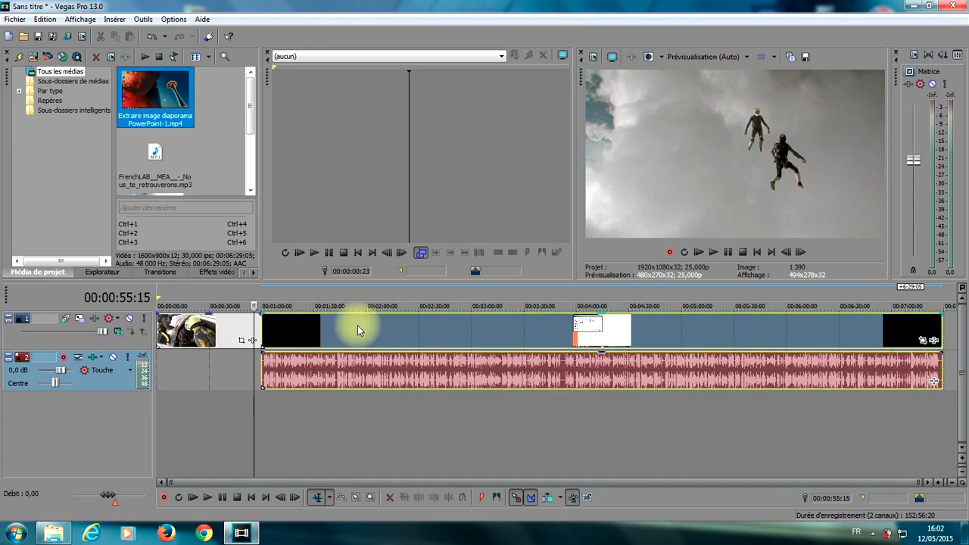
Try to delete only the audio of the PowerPoint video, and undo that deletion
click(409, 370)
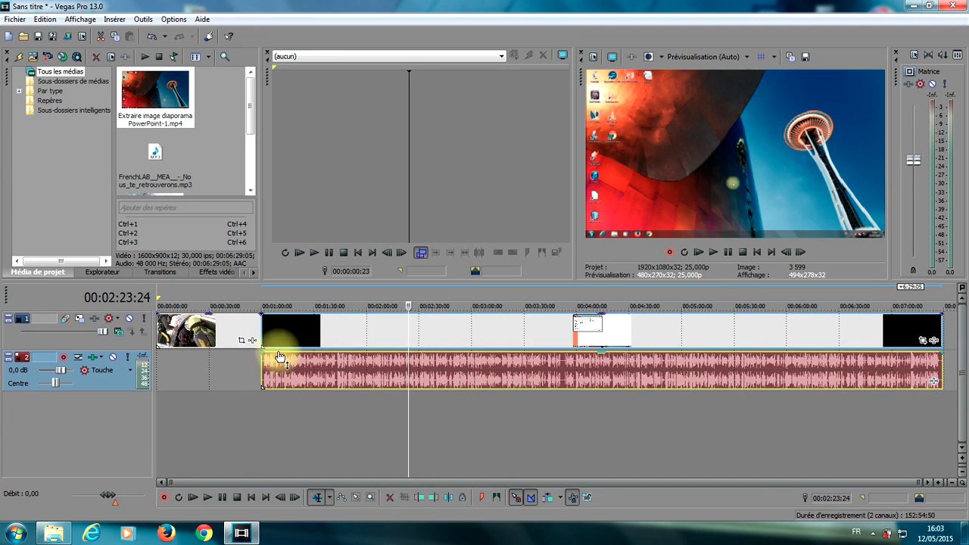
scroll(394, 360, up, 4)
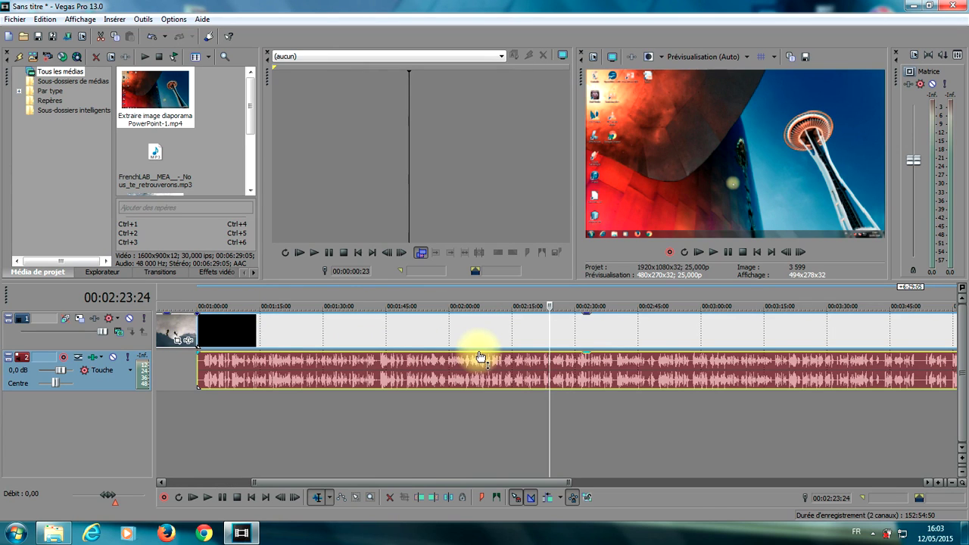
key(Delete)
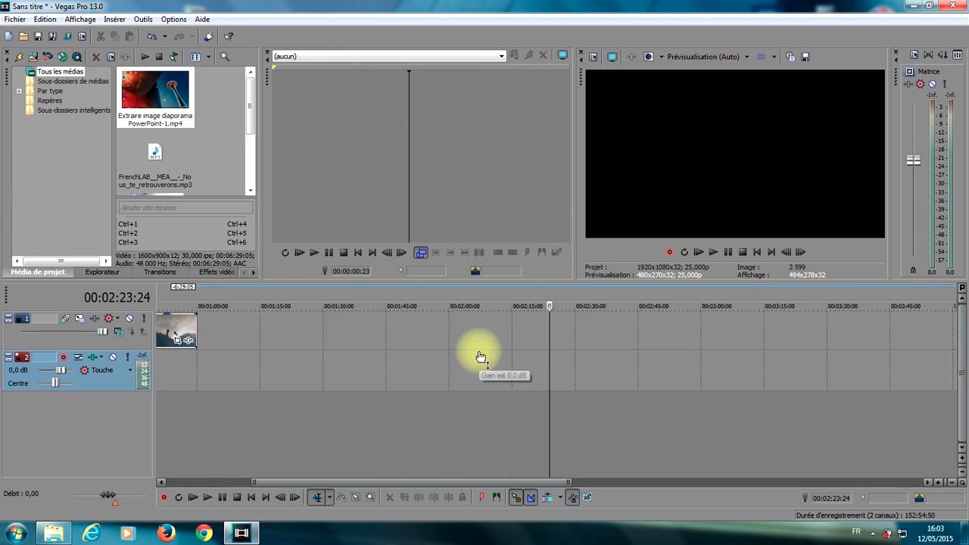
key(ctrl+z)
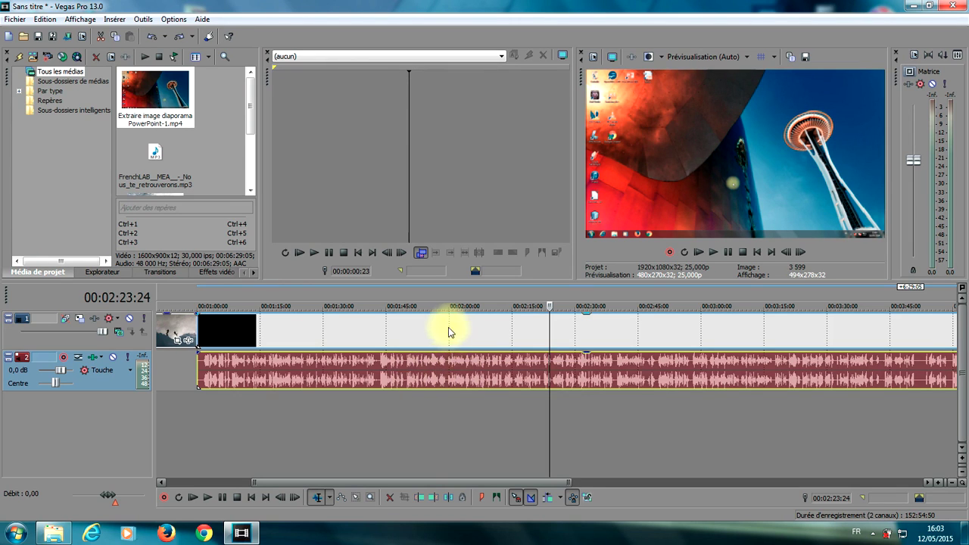
Remove the PowerPoint video's audio from its group with the picture and try deleting the audio alone
right_click(433, 371)
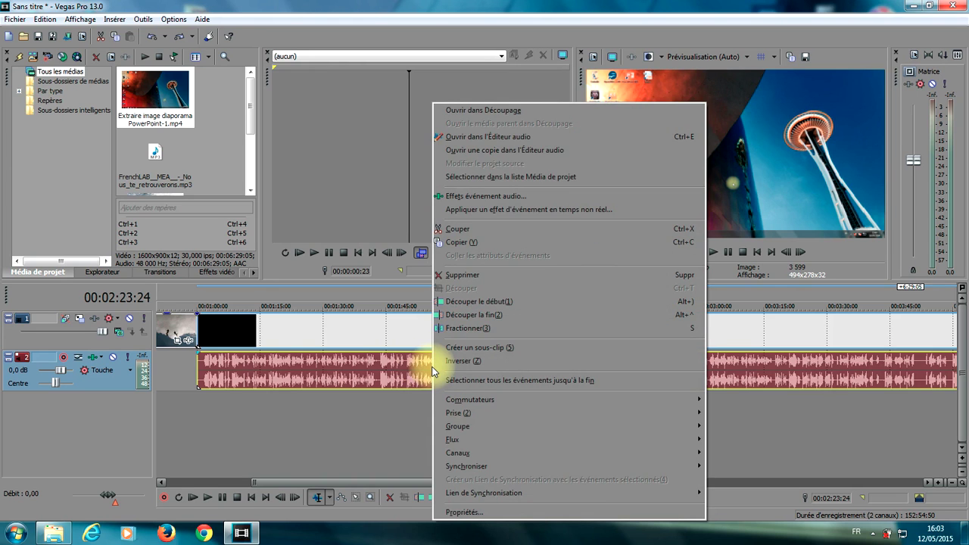
mouse_move(480, 425)
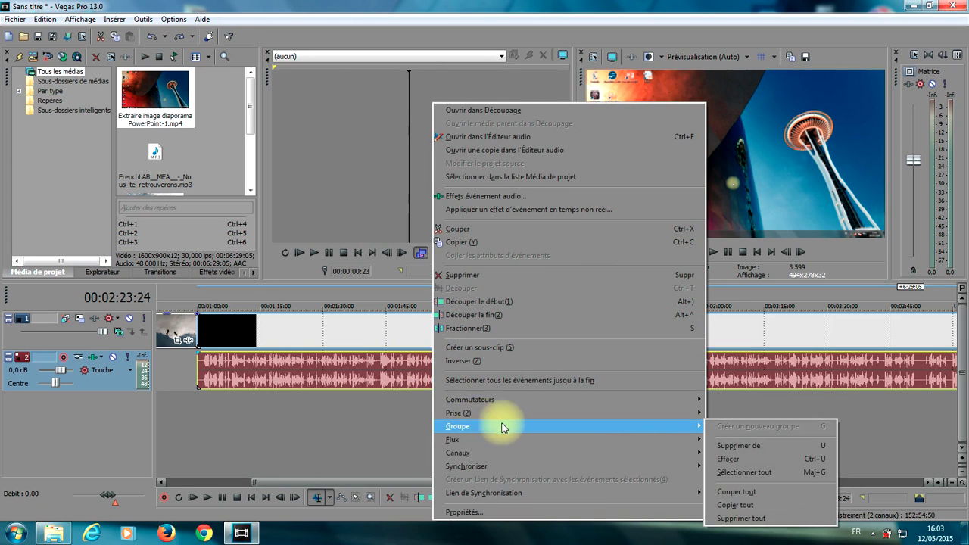
click(752, 450)
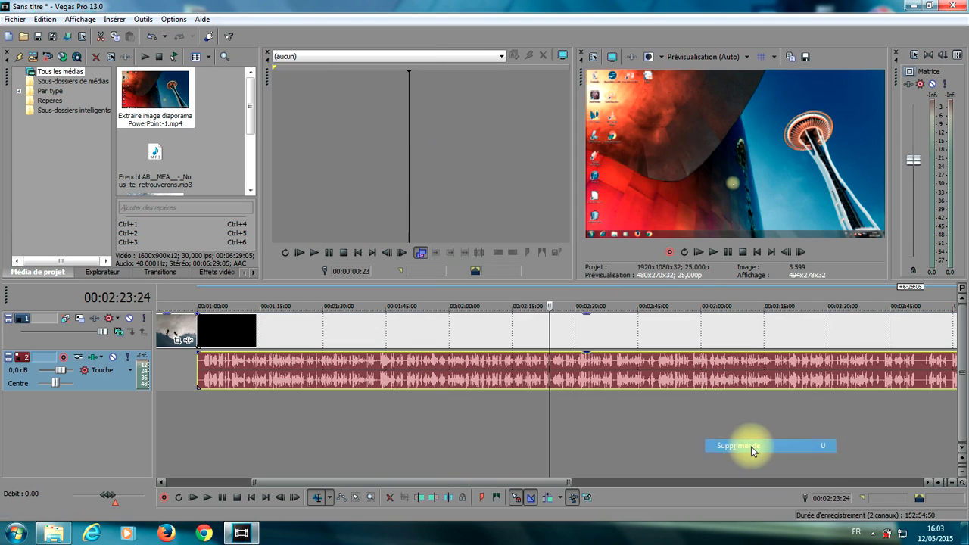
click(508, 373)
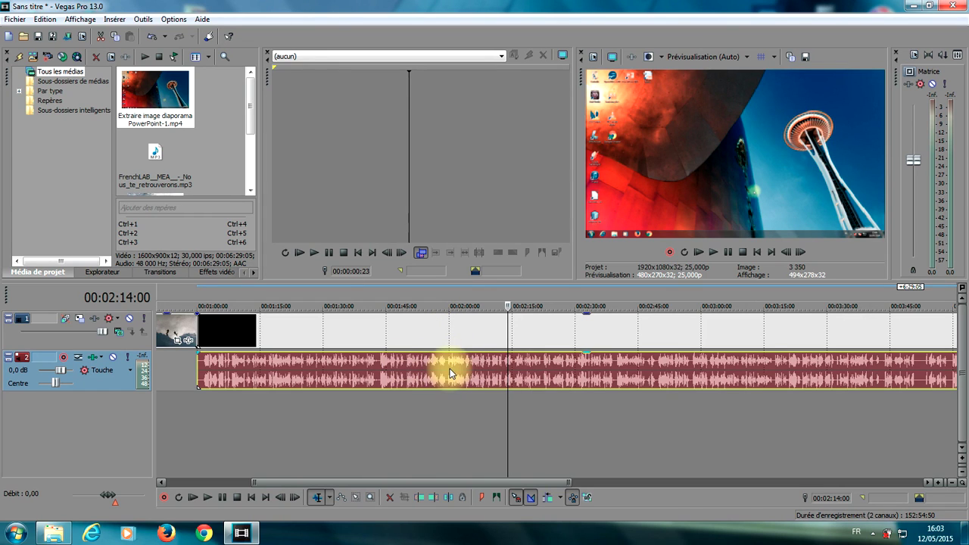
key(Delete)
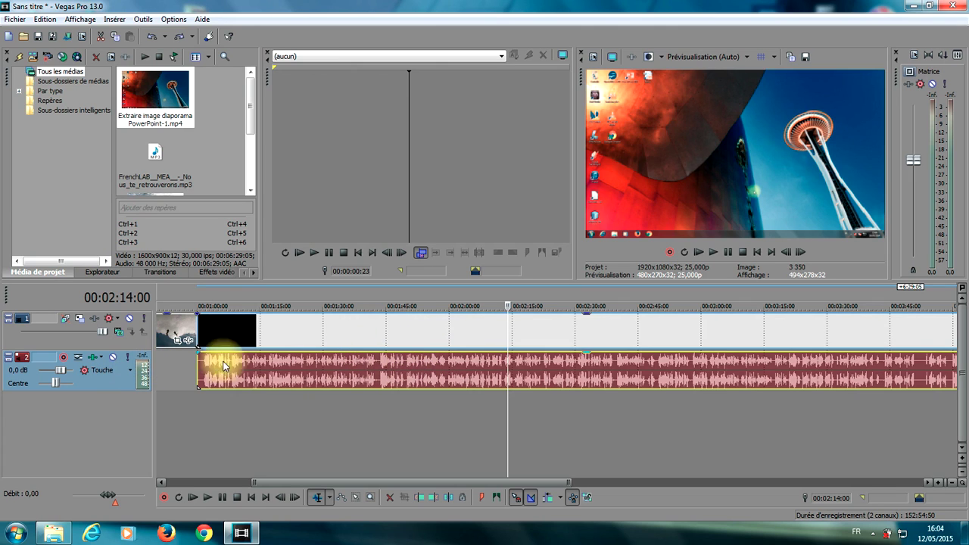
Mute the PowerPoint video's audio track and play back briefly from 00:02:14:00
click(112, 358)
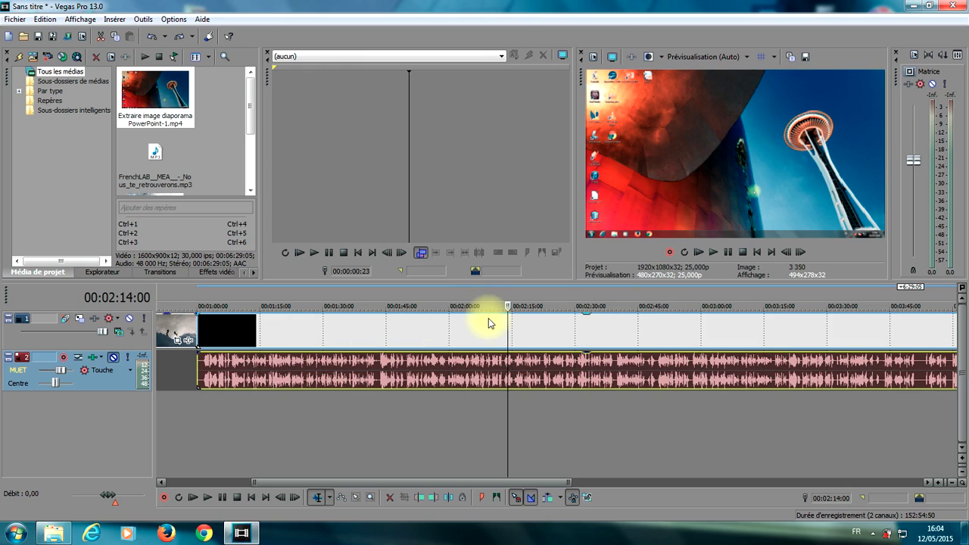
key(space)
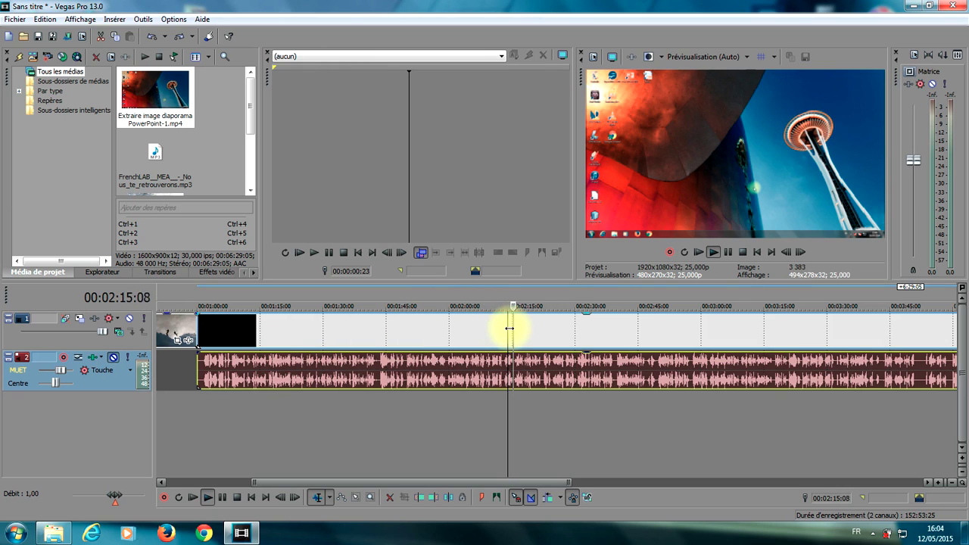
key(space)
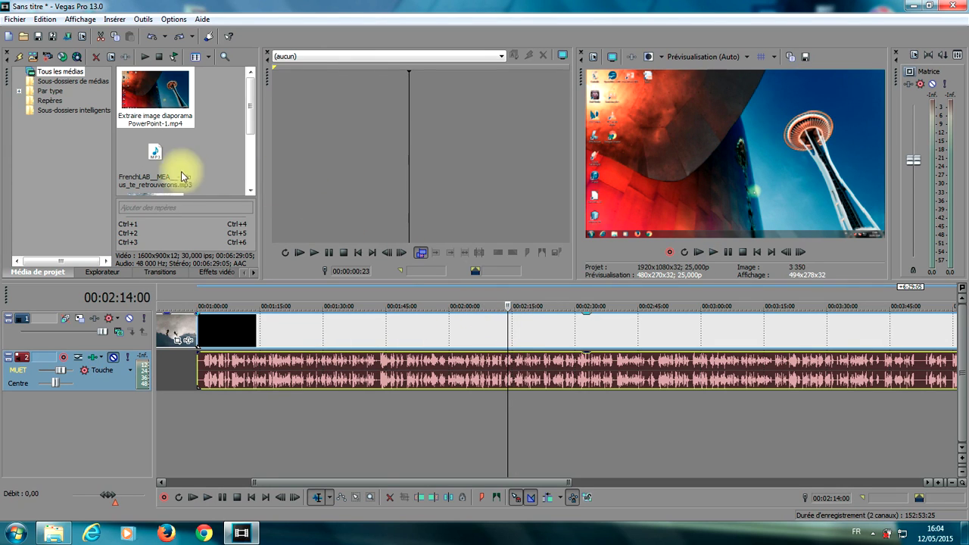
Add the FrenchLAB MP3 on a new track, aligned with the PowerPoint video's start, and play back from 00:02:09:06
drag(182, 181, 198, 410)
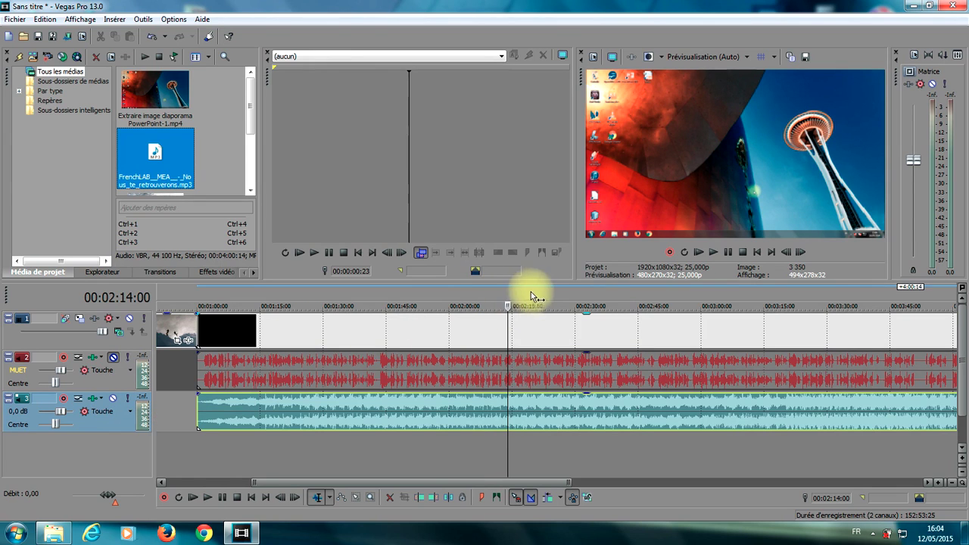
click(489, 295)
key(space)
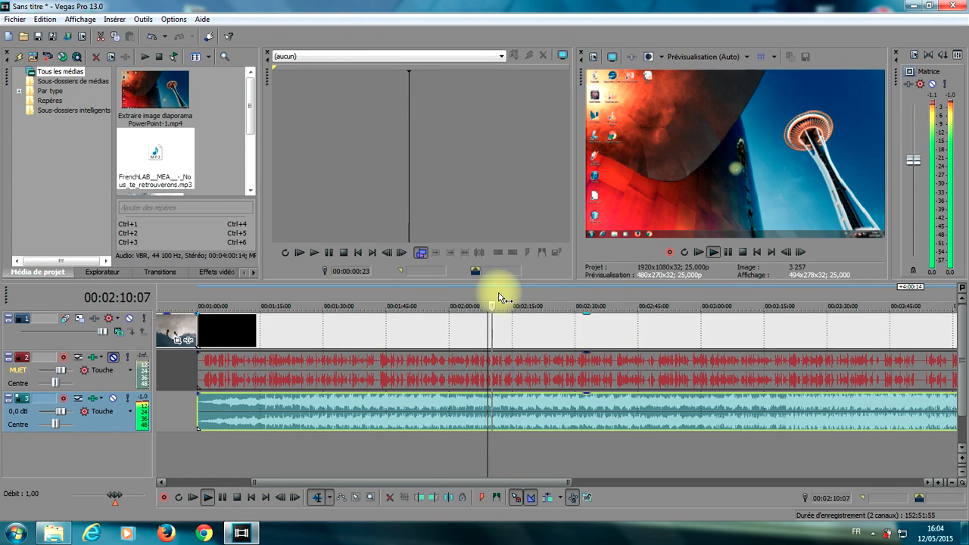
key(space)
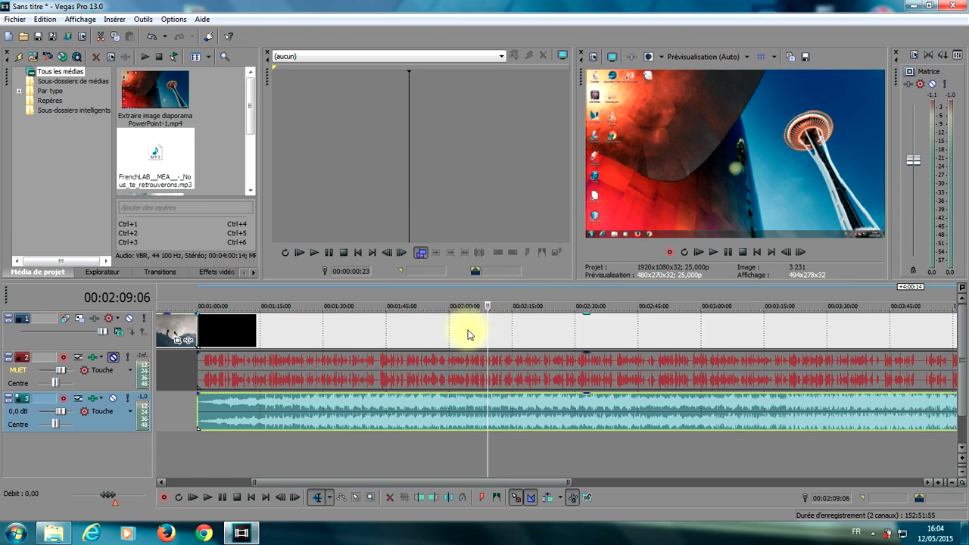
Delete the music clip on track 3 and the PowerPoint video together with its audio
key(Delete)
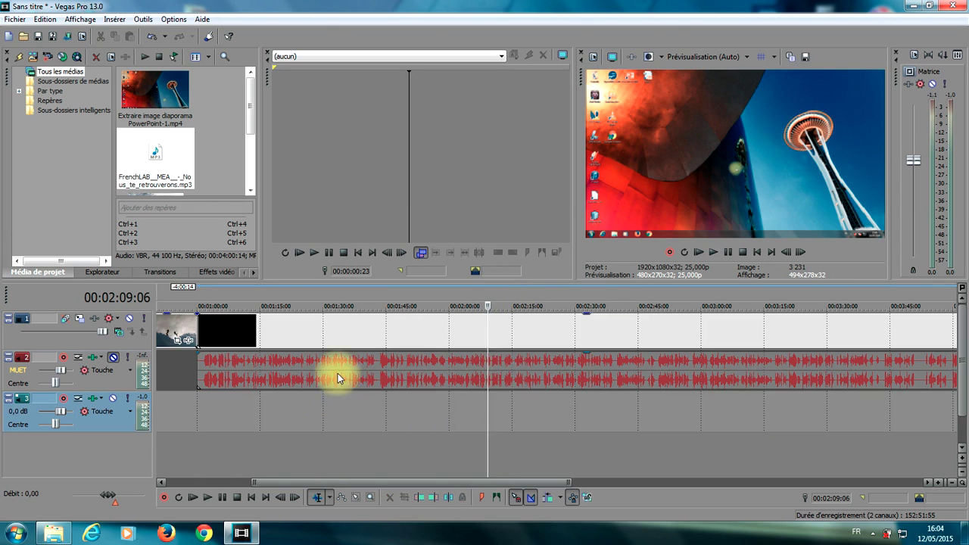
click(338, 374)
key(Delete)
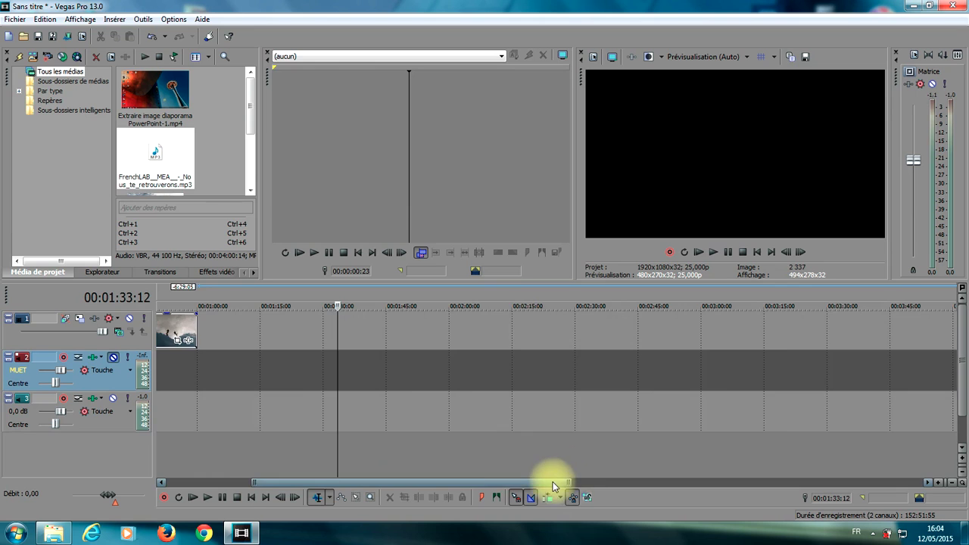
Unmute audio track 2 and place the FrenchLAB MP3 on it from the start of the timeline, beneath the video
drag(552, 483, 369, 481)
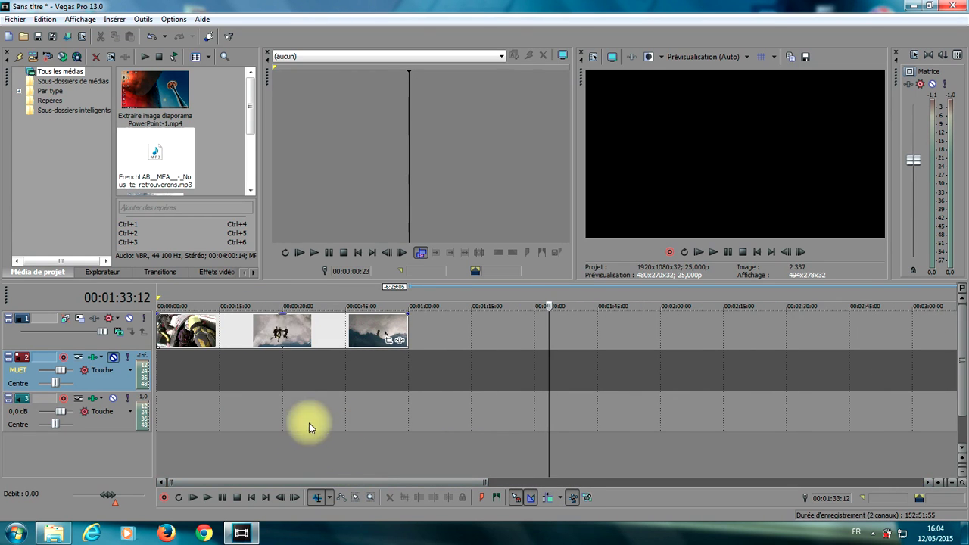
scroll(258, 374, up, 3)
scroll(235, 353, up, 3)
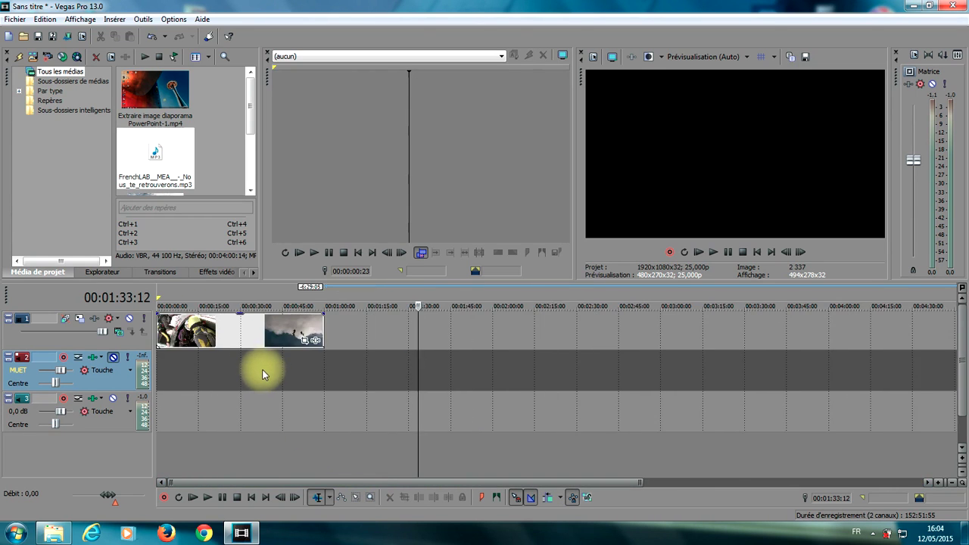
drag(330, 486, 212, 483)
scroll(289, 382, down, 2)
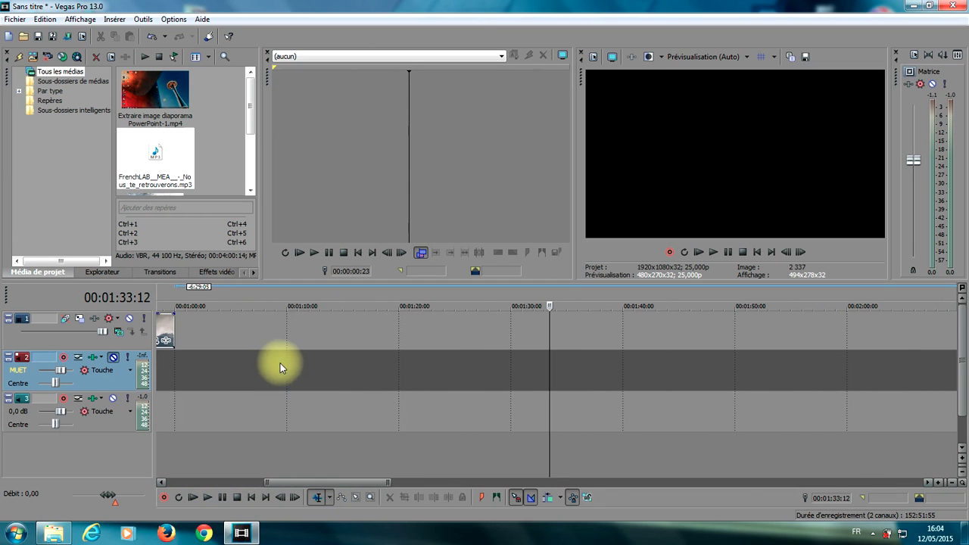
scroll(259, 365, up, 1)
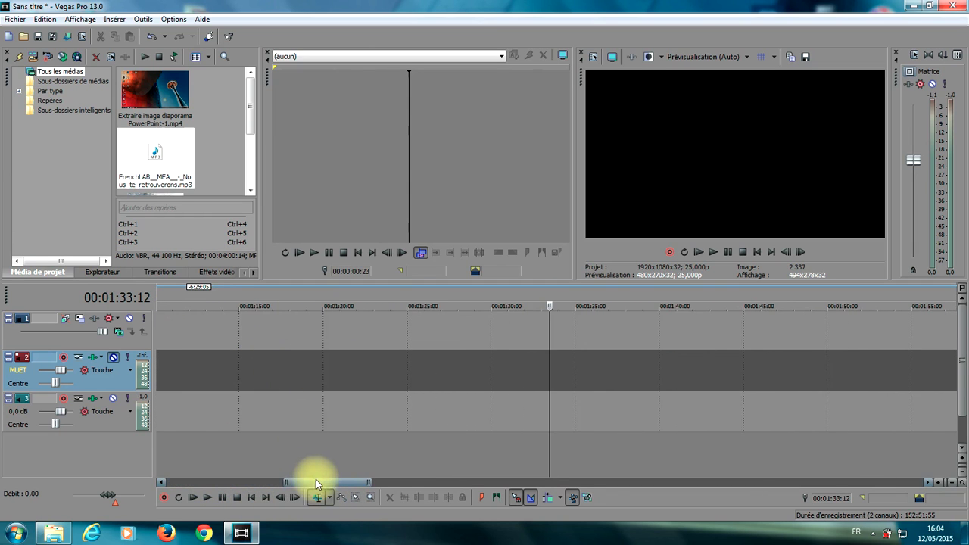
drag(313, 477, 194, 481)
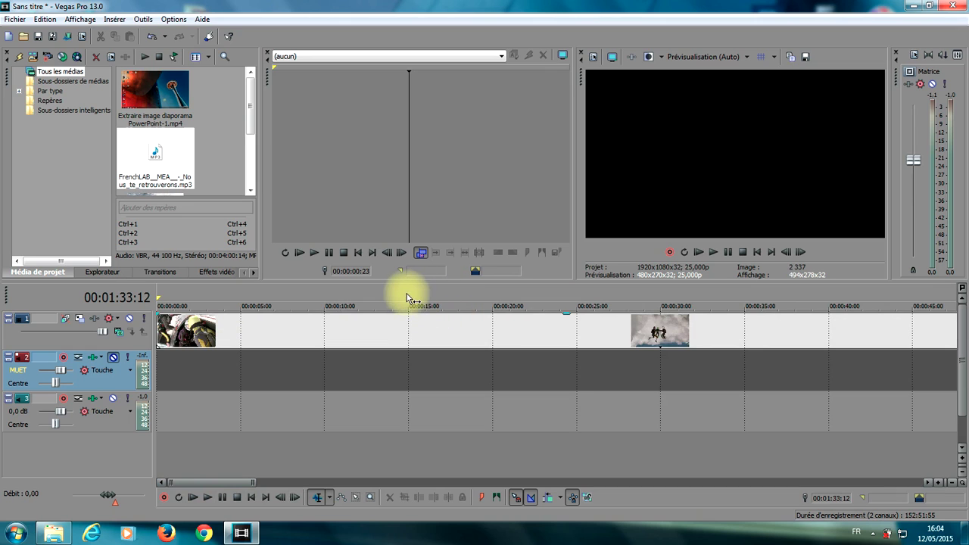
click(113, 357)
drag(162, 158, 162, 377)
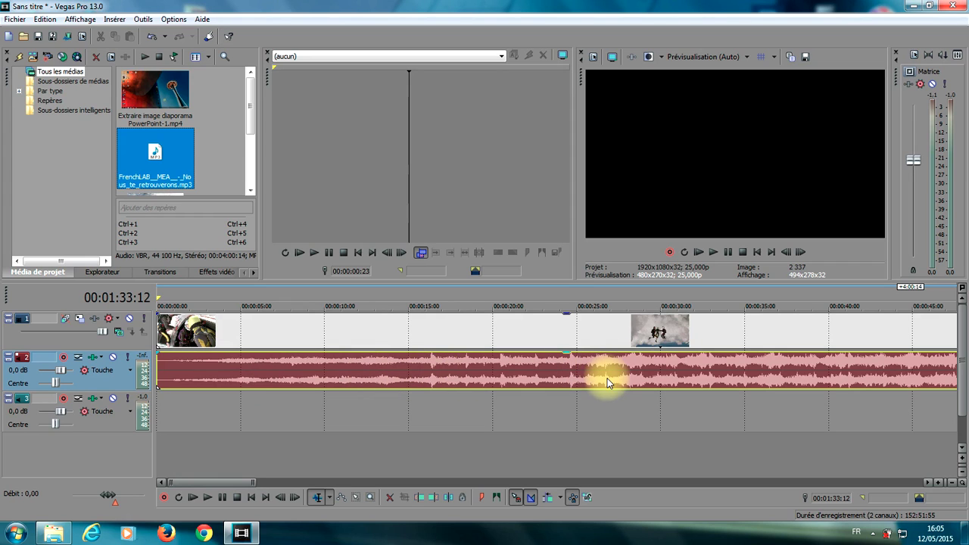
click(534, 358)
drag(534, 358, 570, 354)
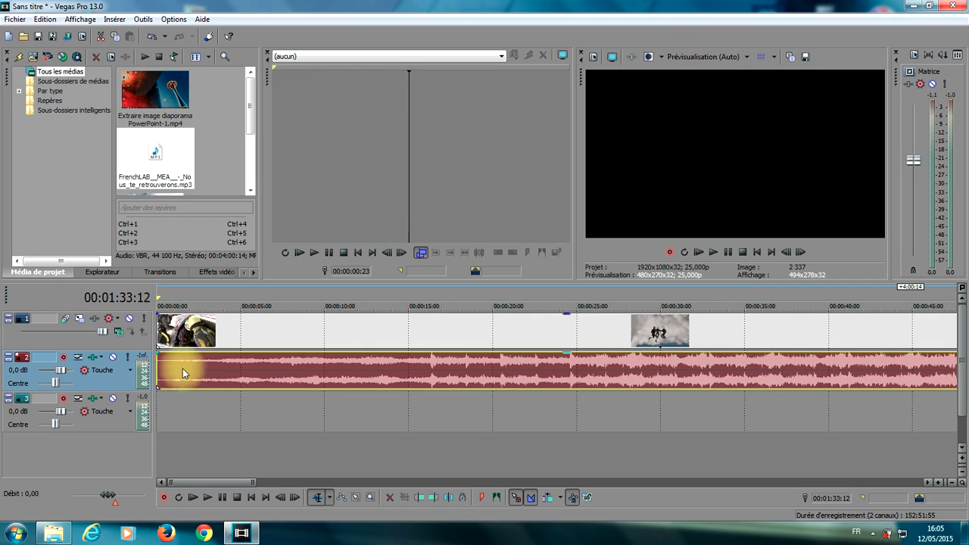
Add a fade-in of about 9.5 seconds to the start of the skydiving video and play it back from 00:00:01:20
click(187, 322)
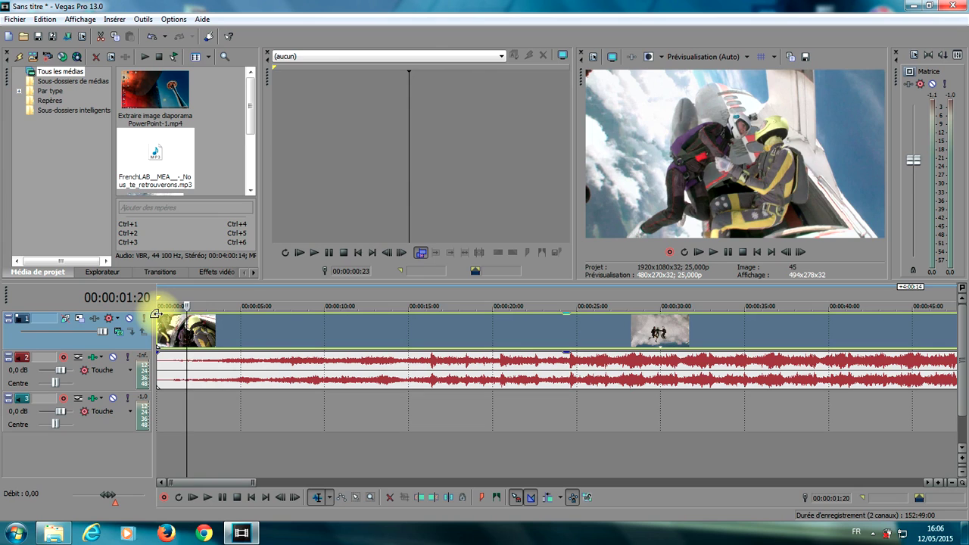
drag(156, 314, 203, 312)
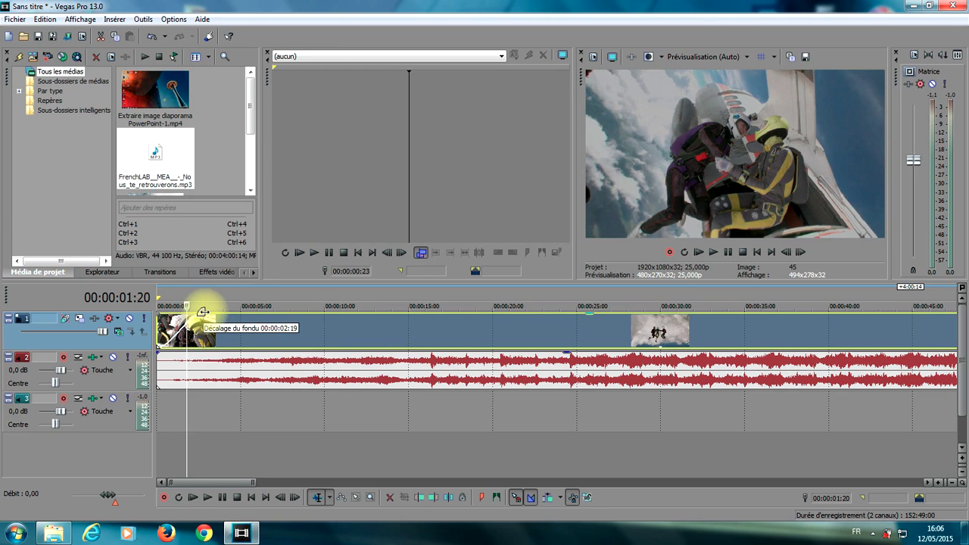
drag(203, 312, 278, 311)
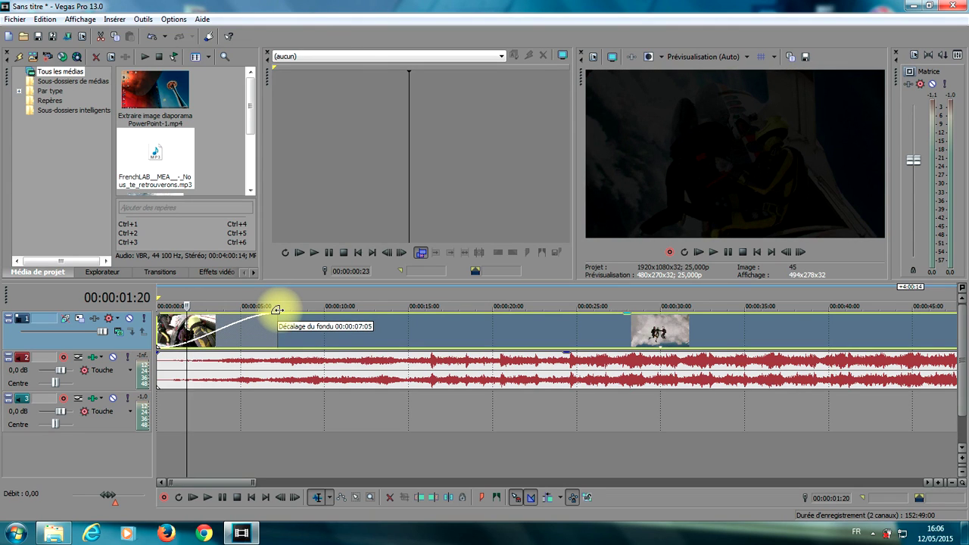
drag(277, 310, 319, 312)
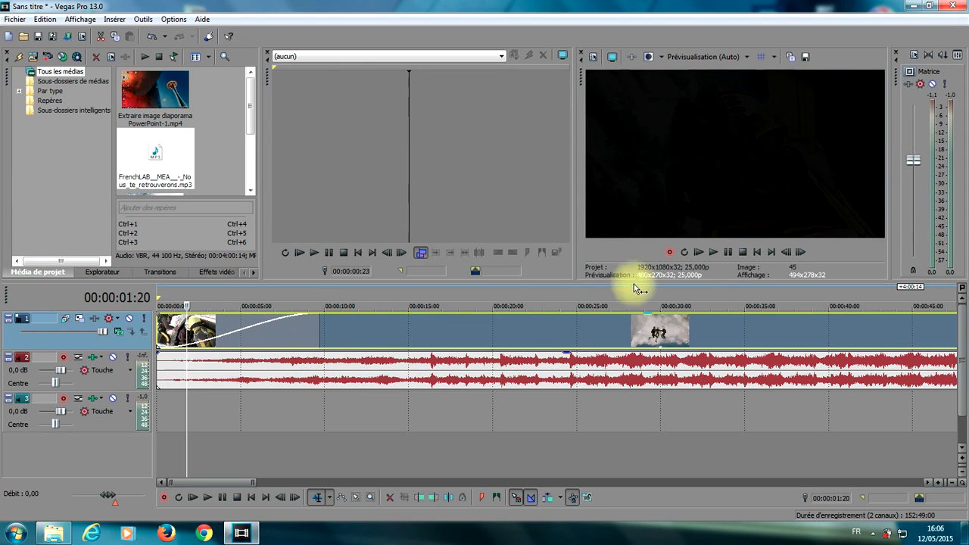
click(700, 253)
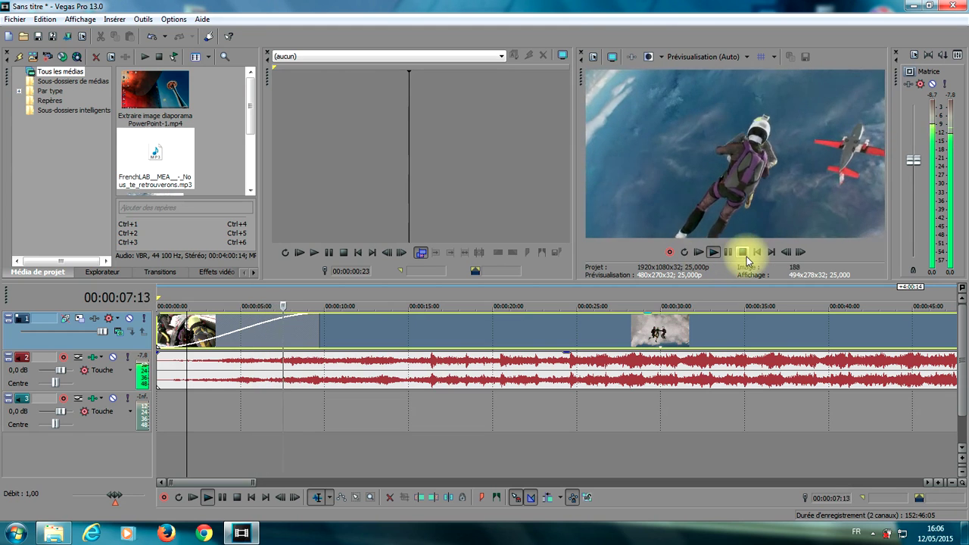
click(743, 253)
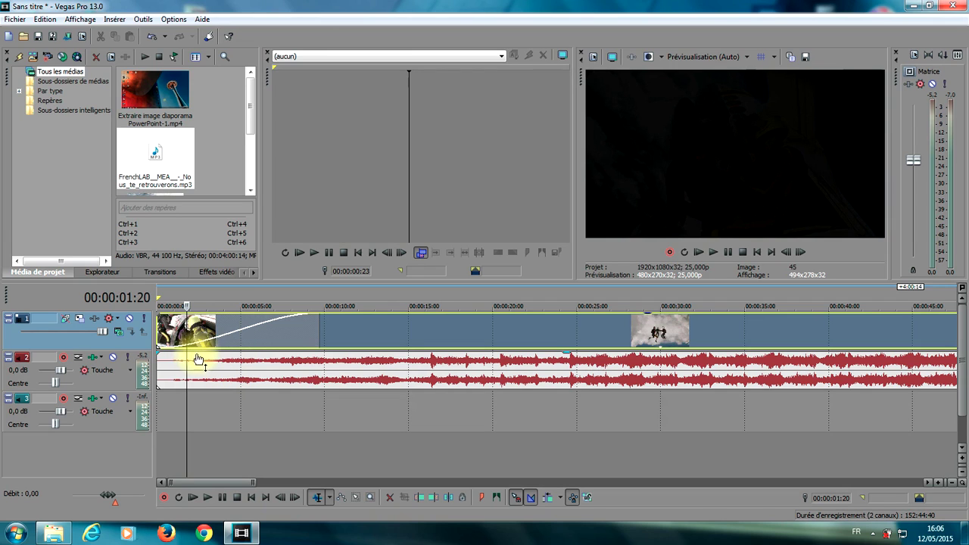
Readjust the skydiving video's fade-in to a length of about 10 seconds
mouse_move(305, 318)
mouse_down()
mouse_move(296, 317)
mouse_move(310, 316)
mouse_up()
click(334, 330)
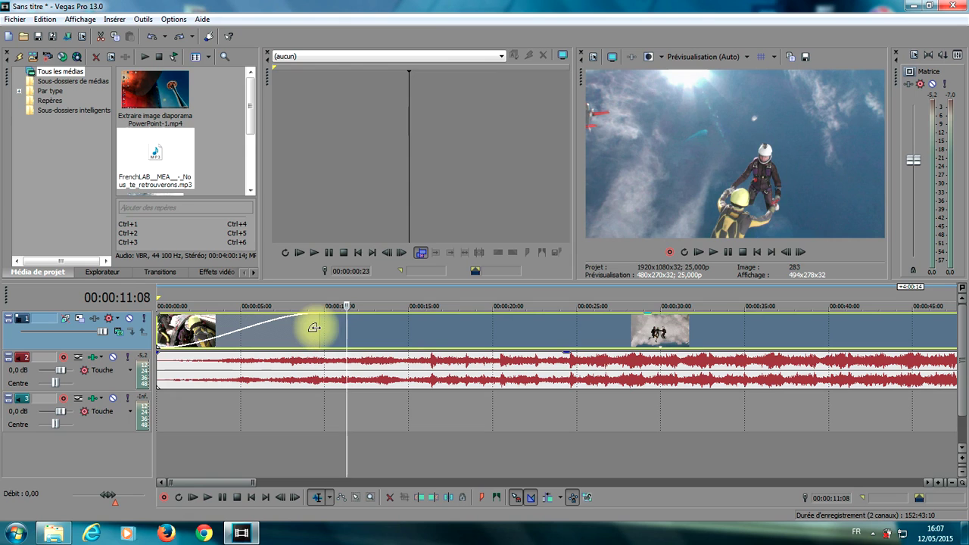
mouse_move(313, 327)
mouse_down()
mouse_move(222, 326)
mouse_move(374, 325)
mouse_move(318, 327)
mouse_up()
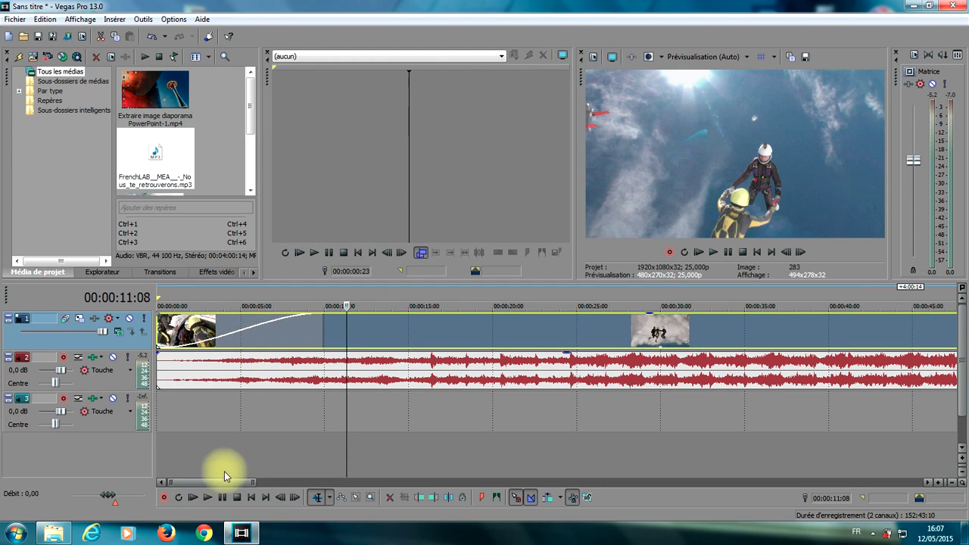
Place Image.jpg on track 1 directly after the video's end at 00:01:00:00 and play the cut from 00:00:58:24
drag(217, 482, 287, 480)
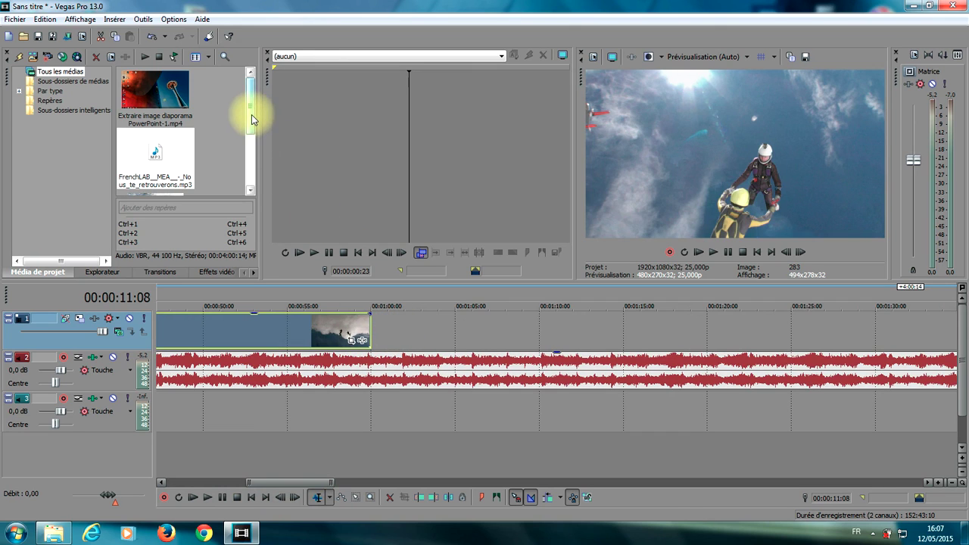
drag(252, 115, 252, 161)
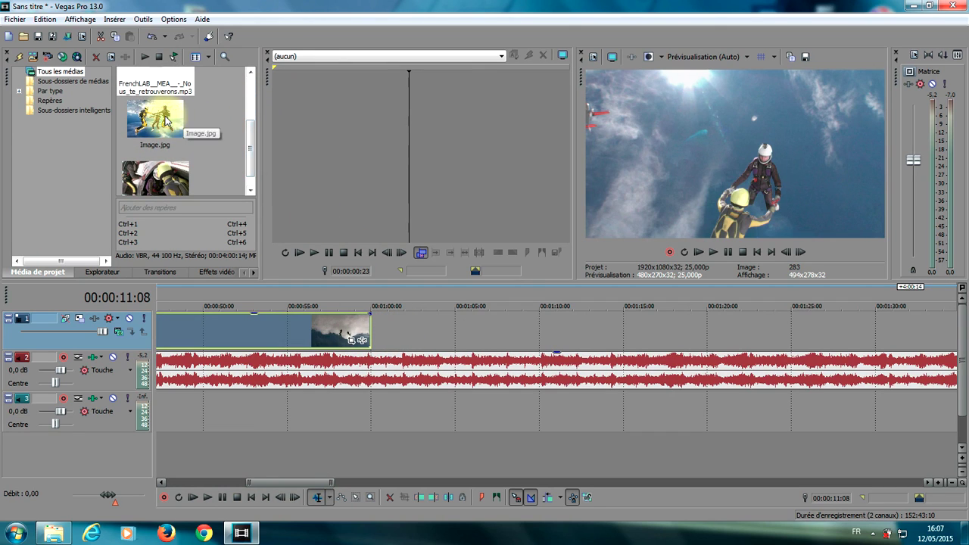
drag(156, 120, 382, 321)
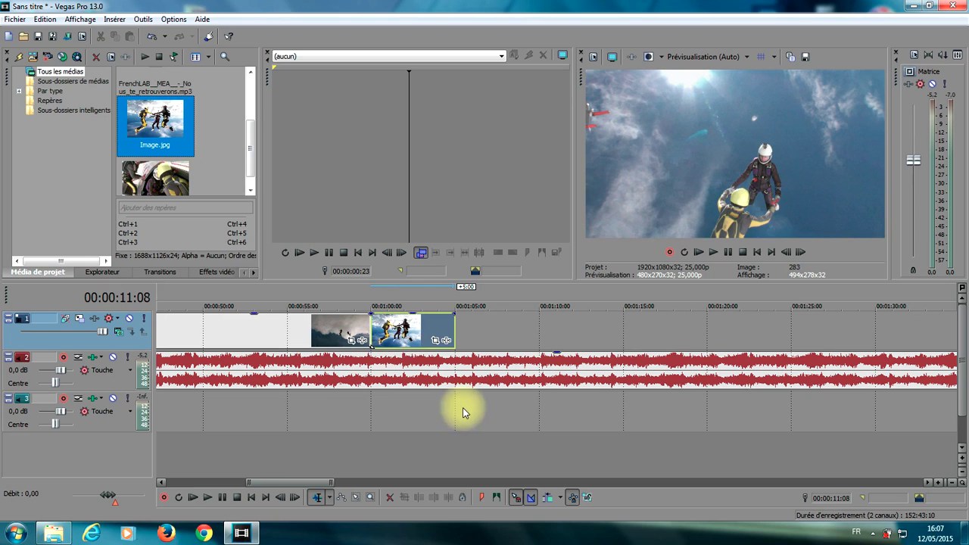
click(354, 301)
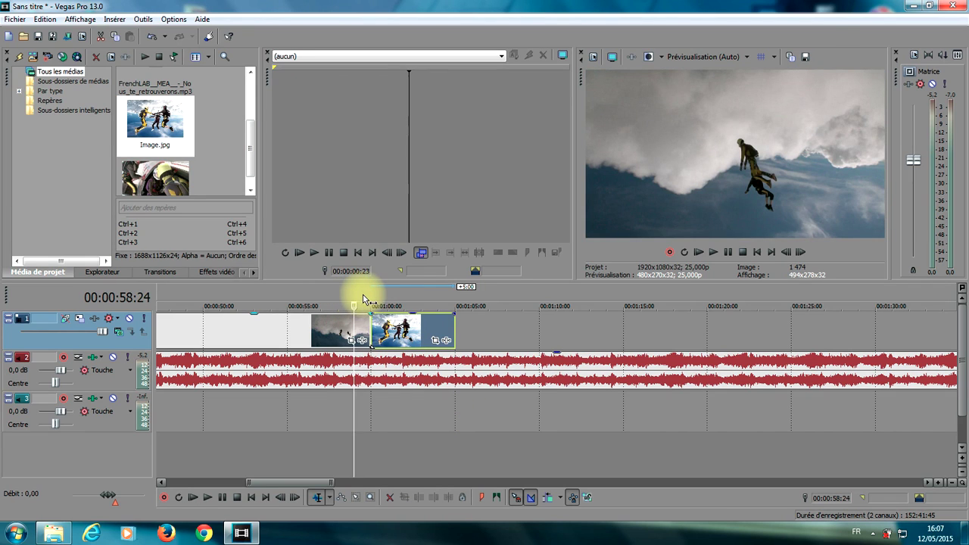
key(space)
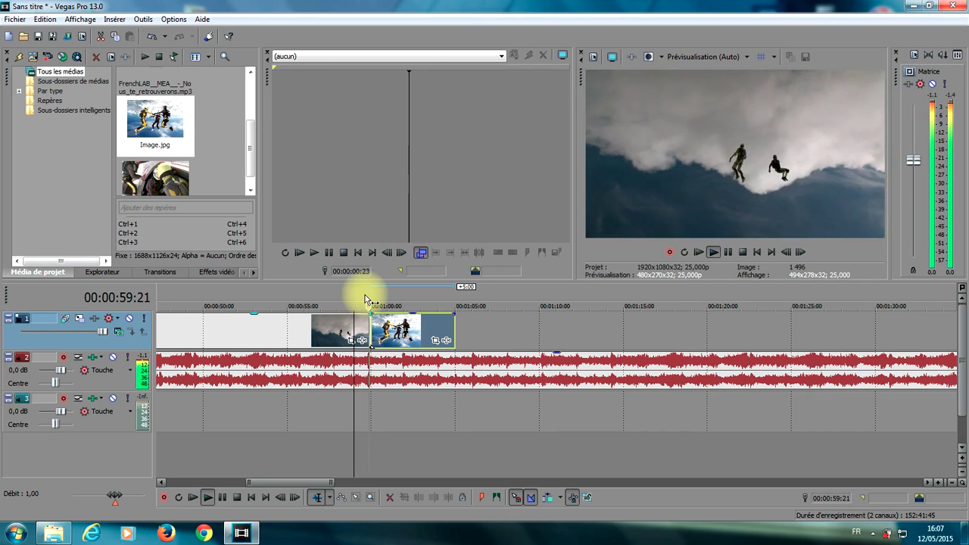
key(space)
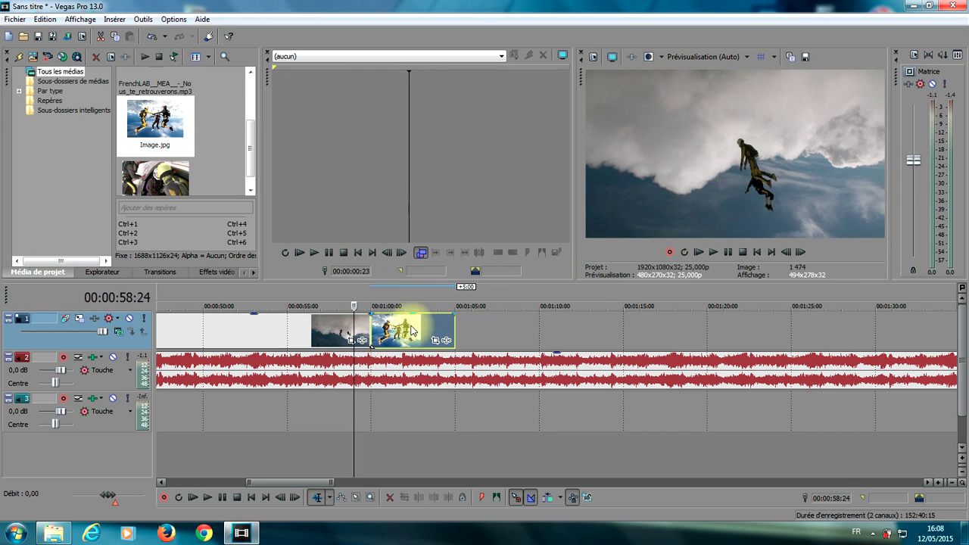
Lower the music clip's gain slightly and move Image.jpg earlier to overlap the video's end in a crossfade of about two seconds
click(393, 363)
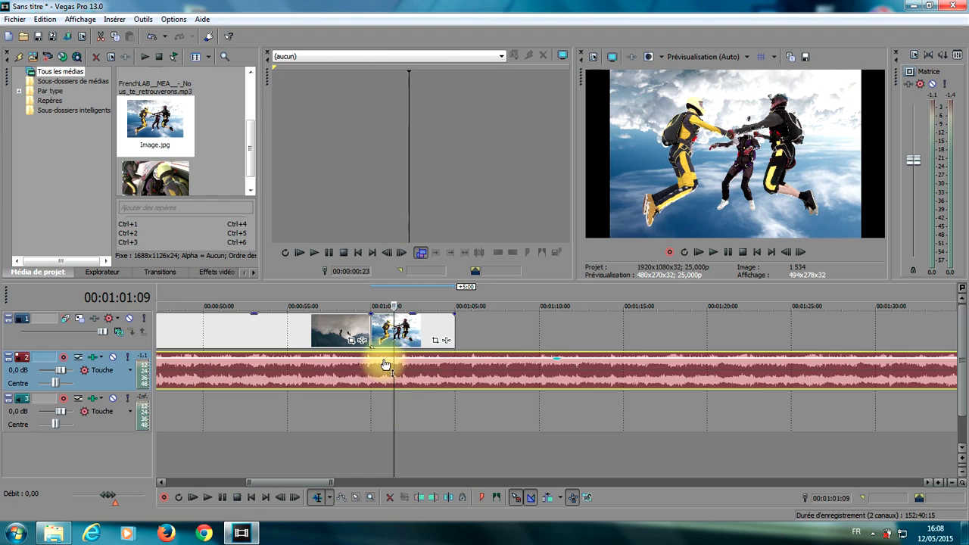
click(384, 406)
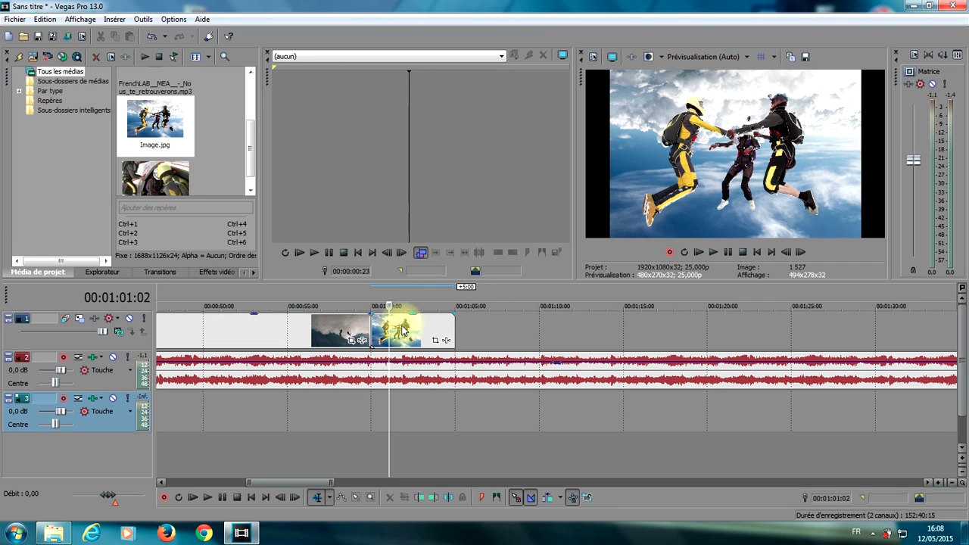
drag(404, 329, 373, 331)
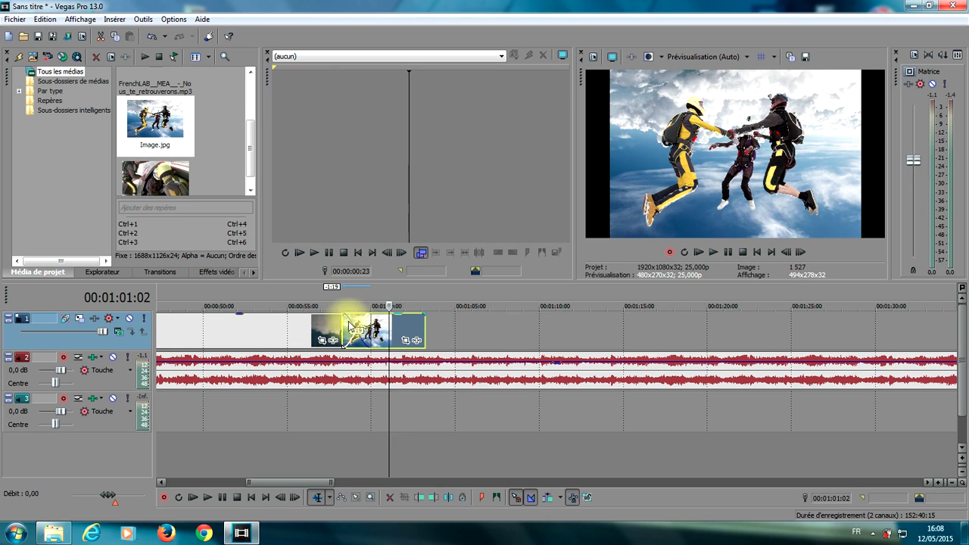
drag(386, 327, 383, 328)
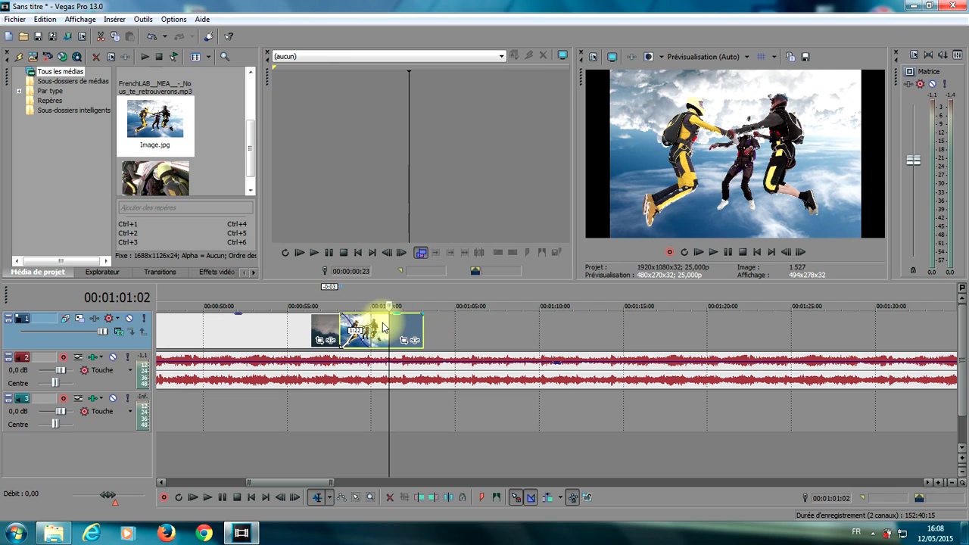
Play the crossfade from 00:00:57:07 and set the music clip's gain to -4,1 dB
click(325, 302)
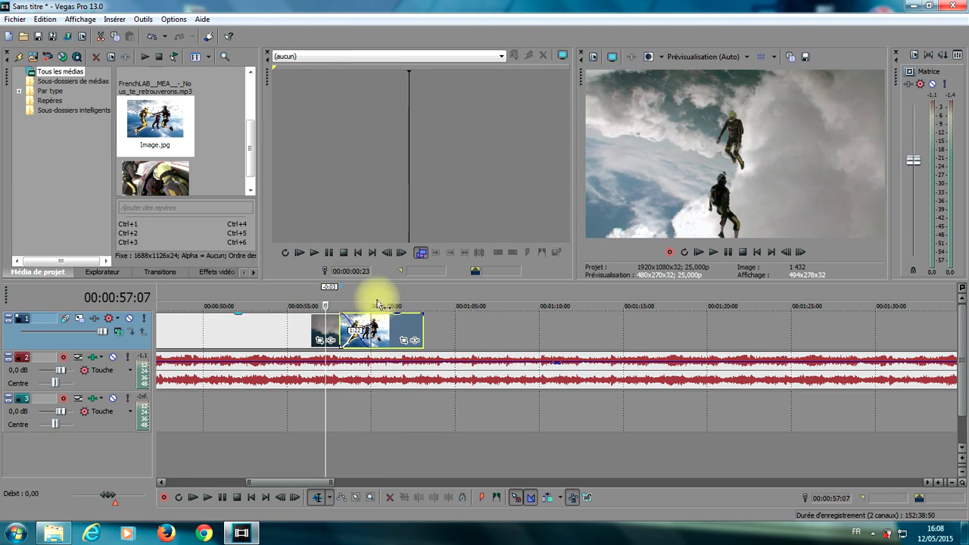
key(space)
click(421, 361)
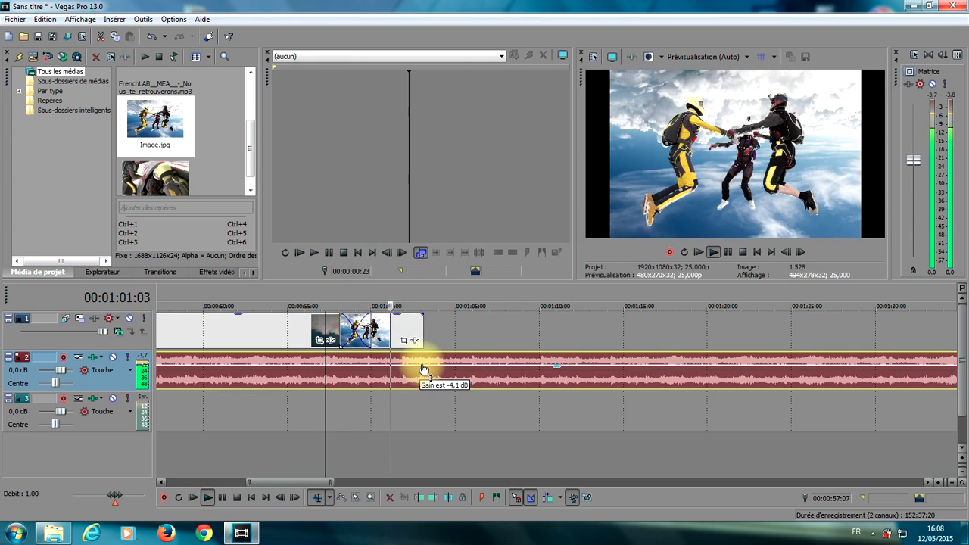
key(space)
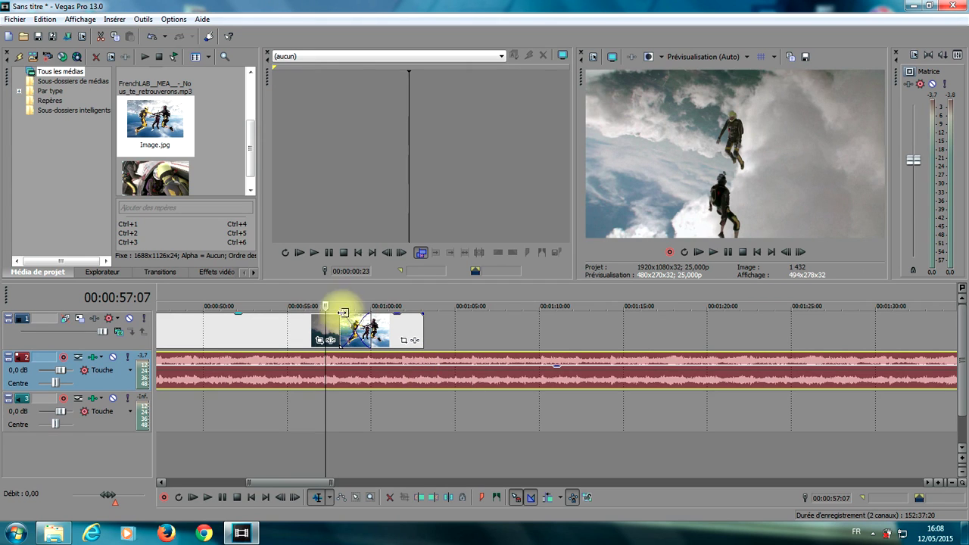
Move Image.jpg earlier to lengthen the crossfade to 2:04 and play it back from 00:00:56:14
drag(357, 324, 321, 304)
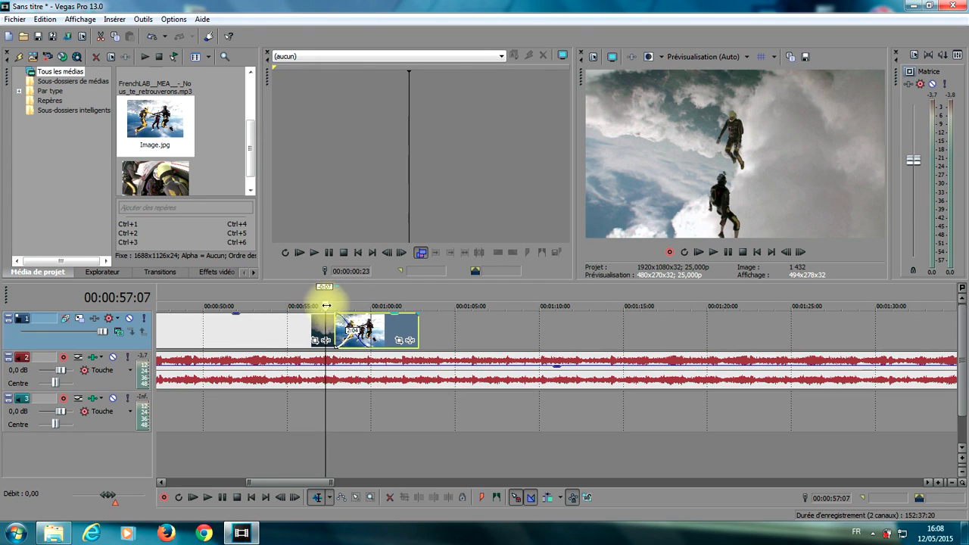
click(314, 304)
key(space)
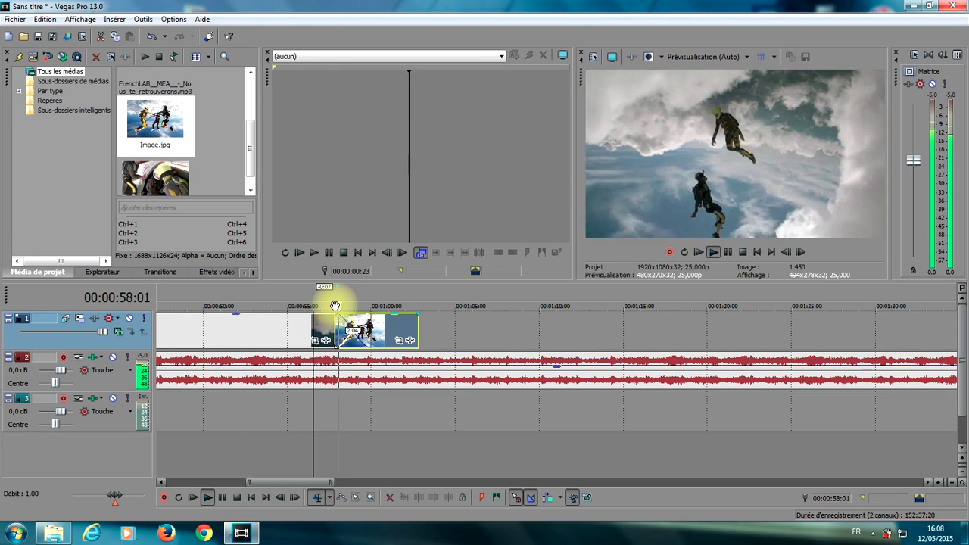
key(space)
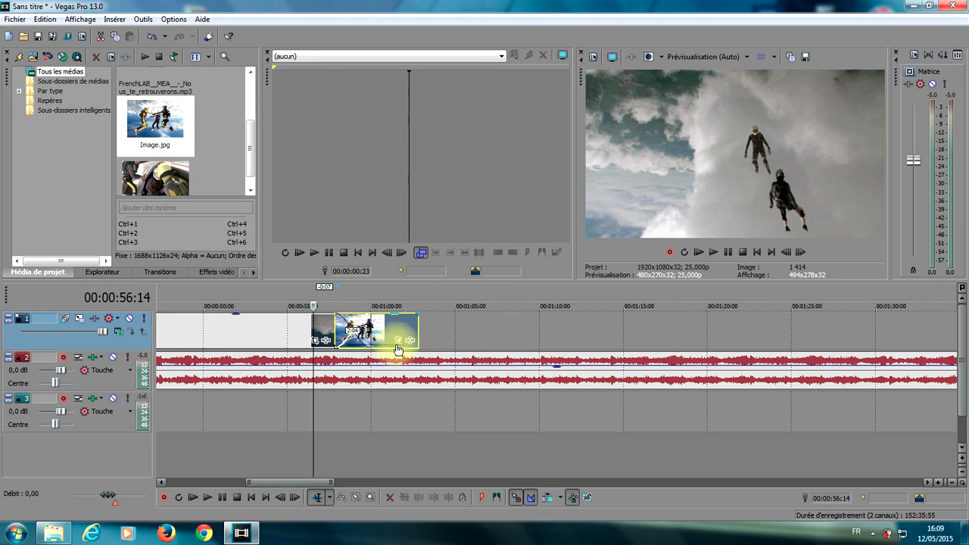
Play briefly from 00:01:00:00, pause, and extend the end of Image.jpg to about 00:01:10:00
click(372, 304)
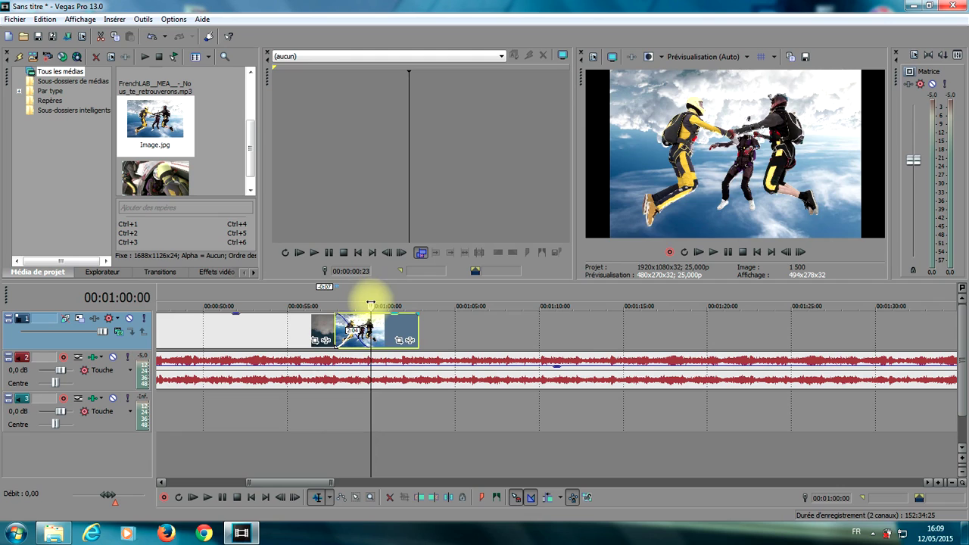
key(Return)
key(Return)
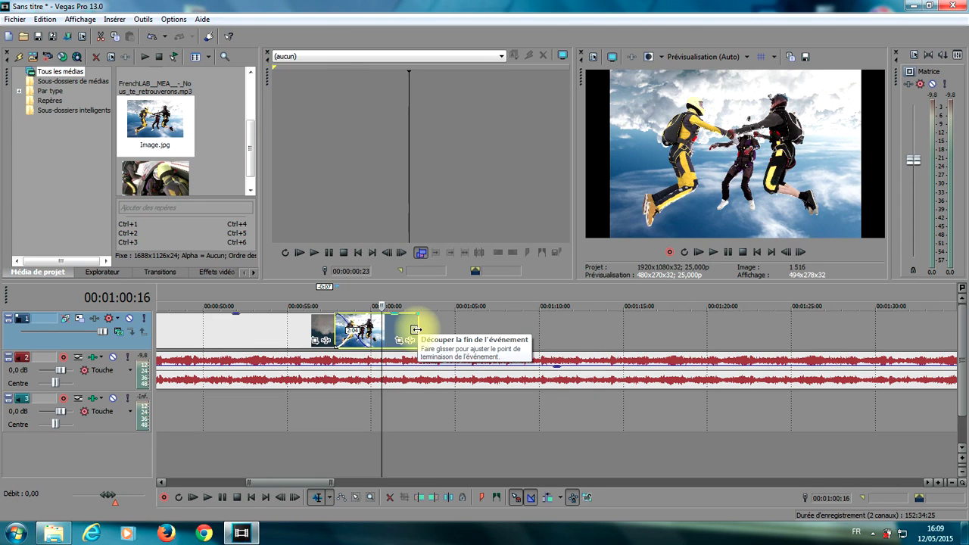
drag(416, 330, 531, 327)
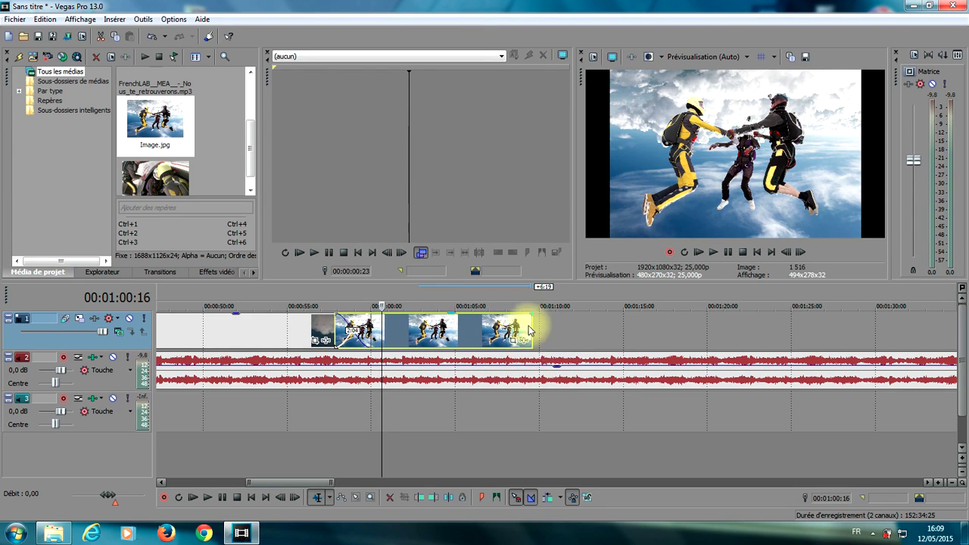
drag(529, 330, 535, 330)
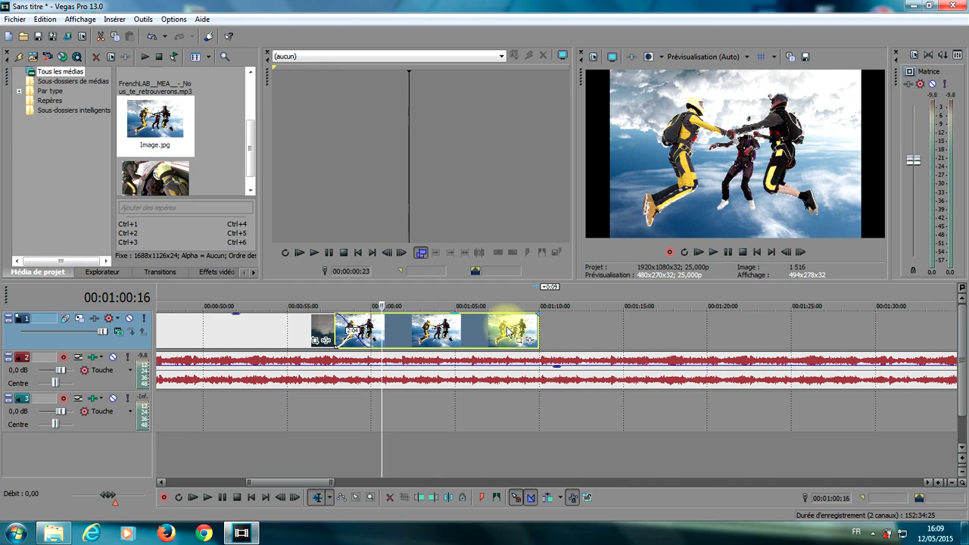
Split the music clip at the end of Image.jpg, at 00:01:10:01, and delete the part after the split
click(543, 306)
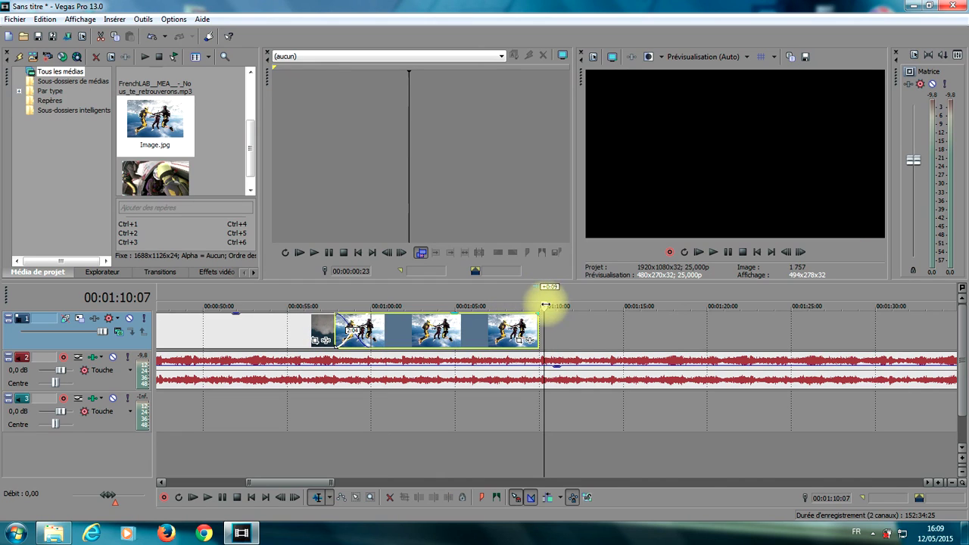
key(space)
key(space)
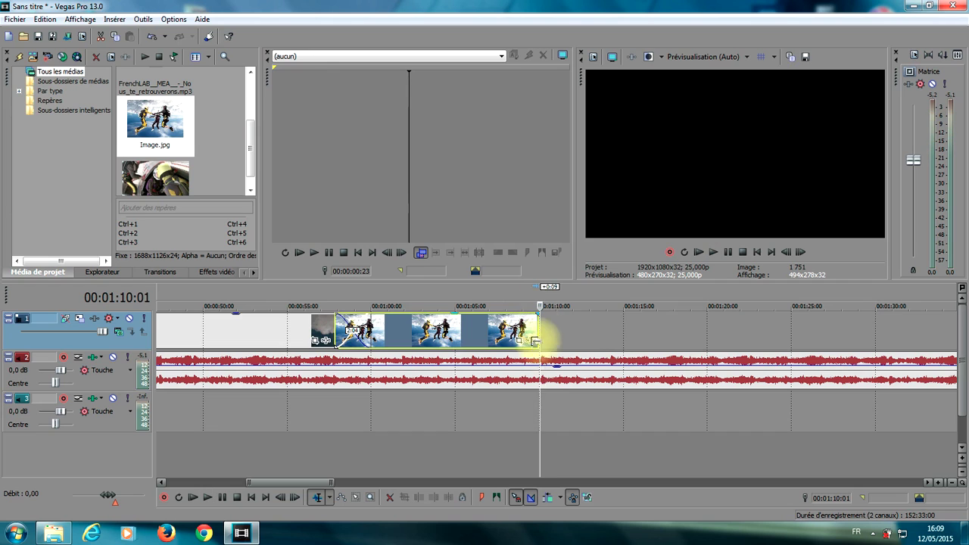
right_click(541, 376)
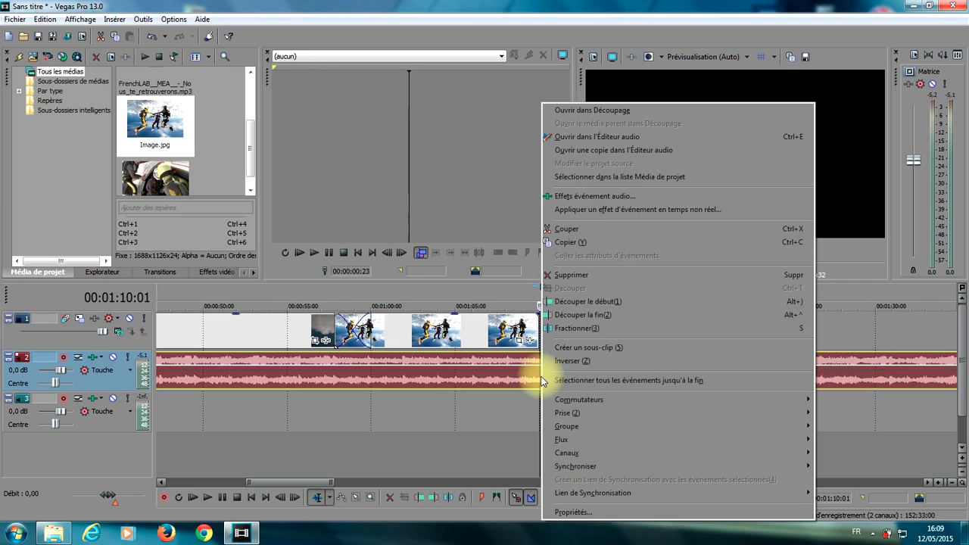
click(567, 328)
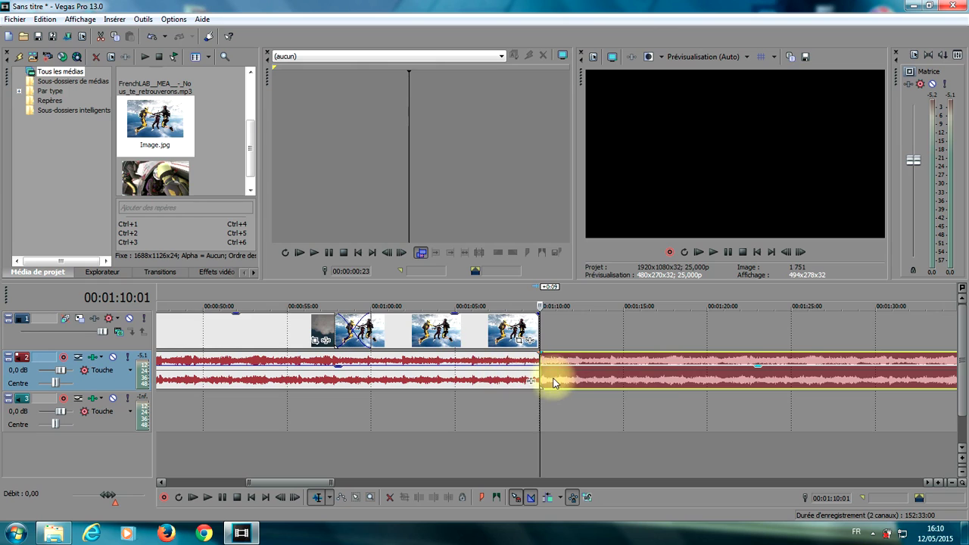
click(600, 377)
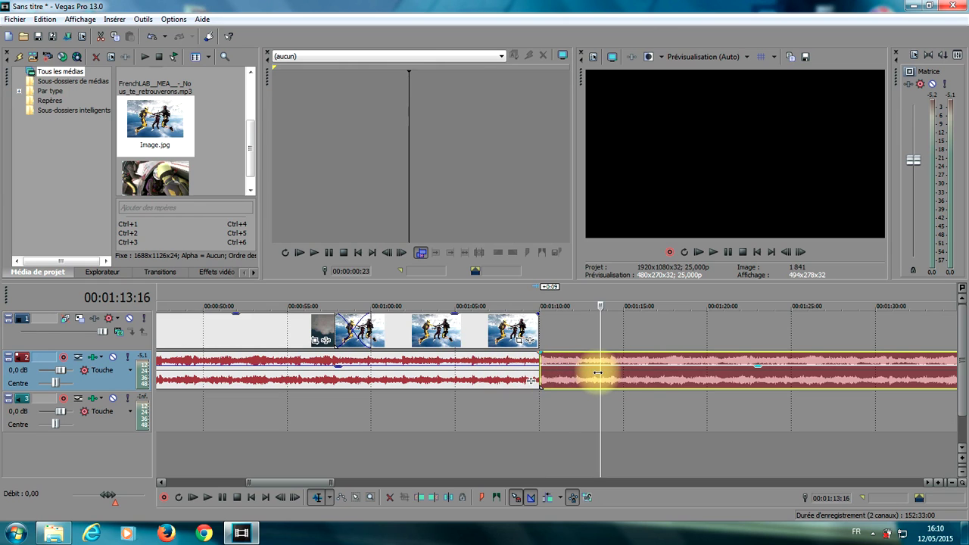
key(Delete)
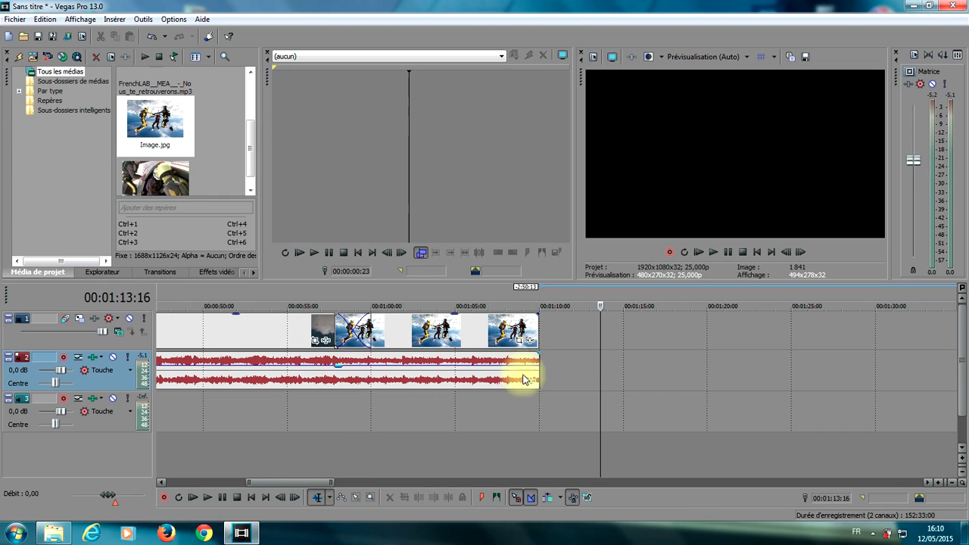
Select Image.jpg and the music clip together and add a fade-out of about 4 seconds to the end of both
mouse_move(523, 374)
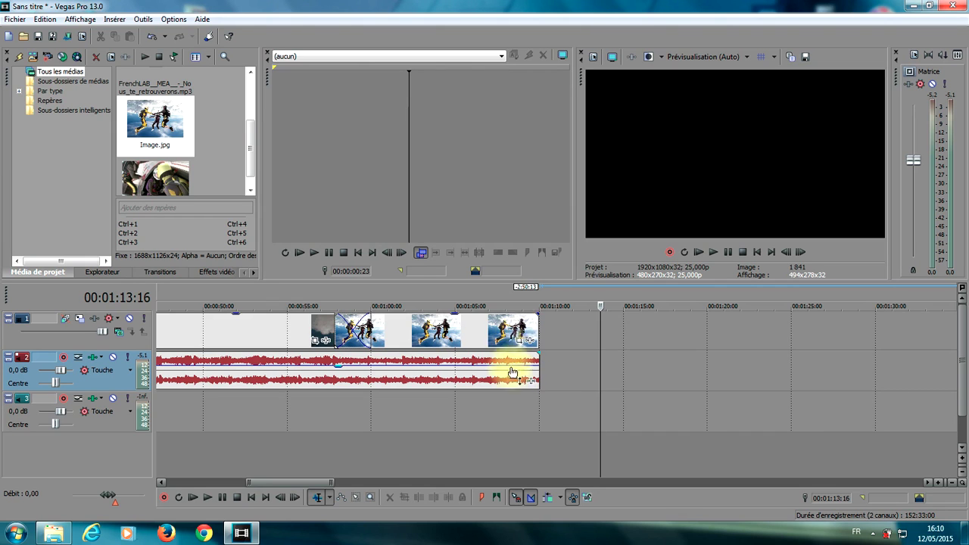
click(513, 325)
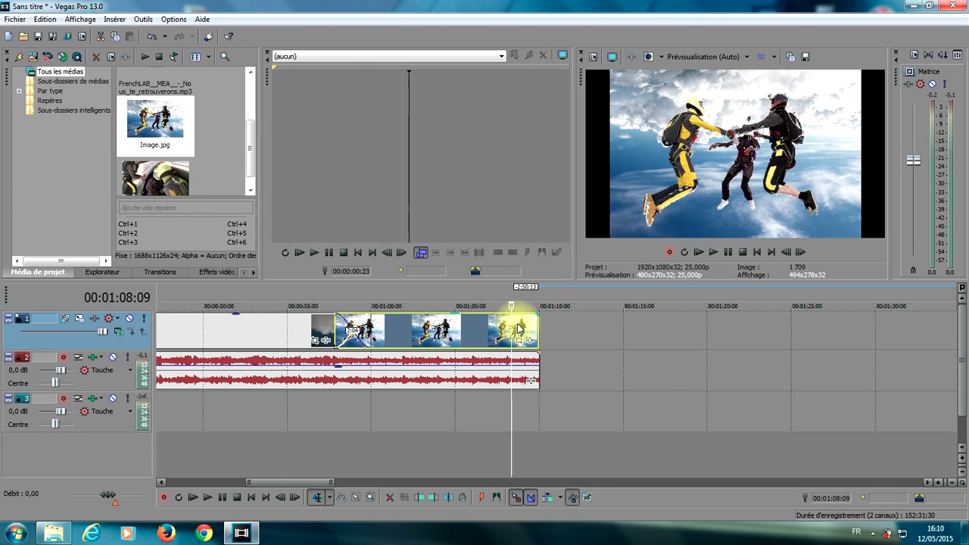
ctrl+click(500, 376)
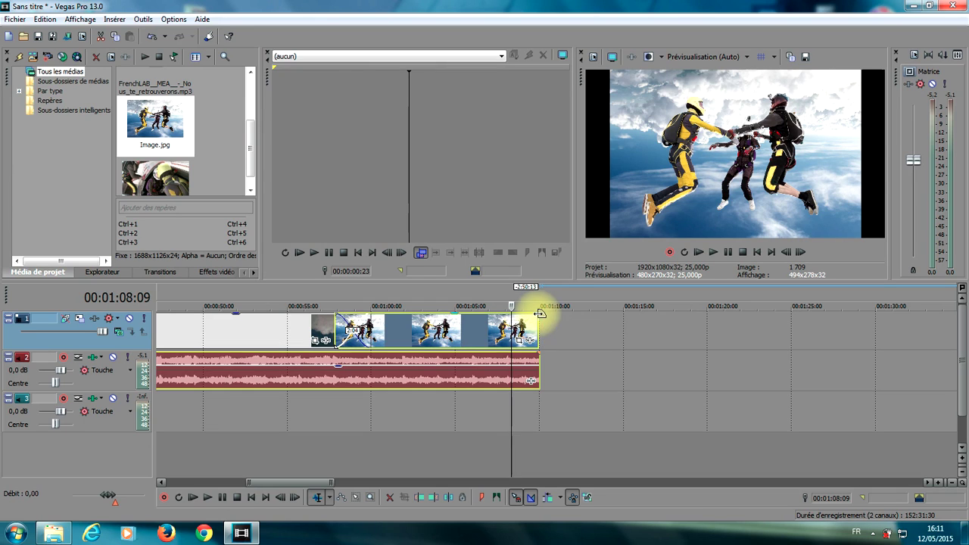
drag(539, 313, 472, 313)
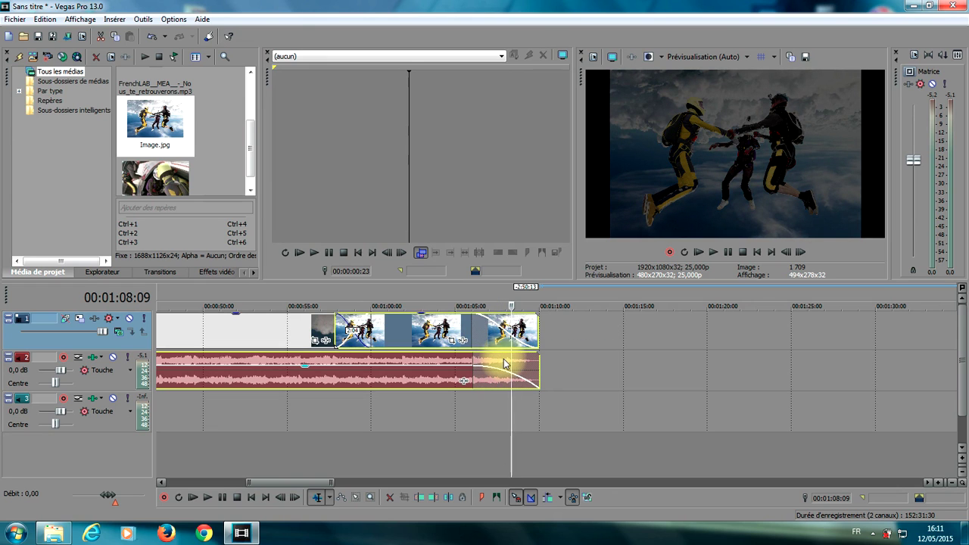
click(569, 384)
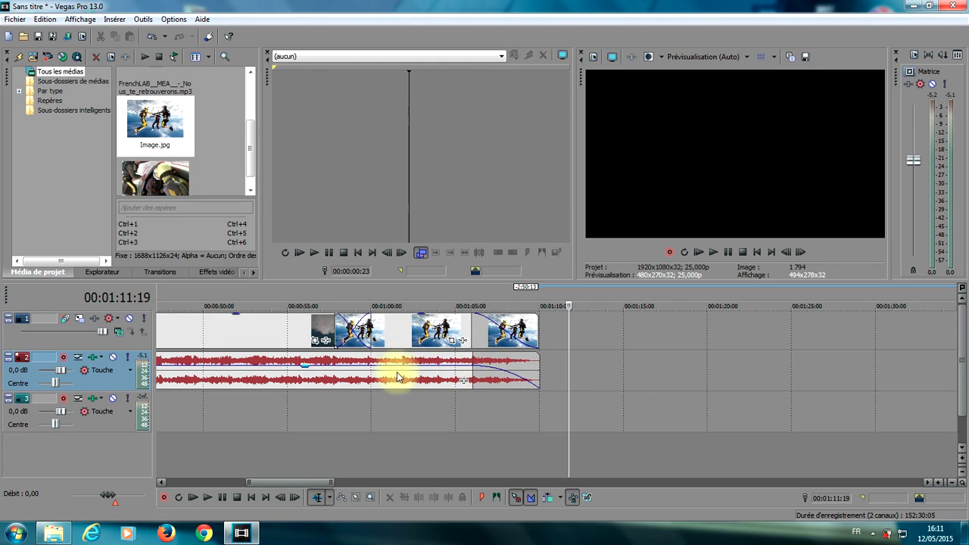
Lengthen the music clip's fade-out alone to about 6.7 seconds and play the ending from 00:01:01:13
click(450, 376)
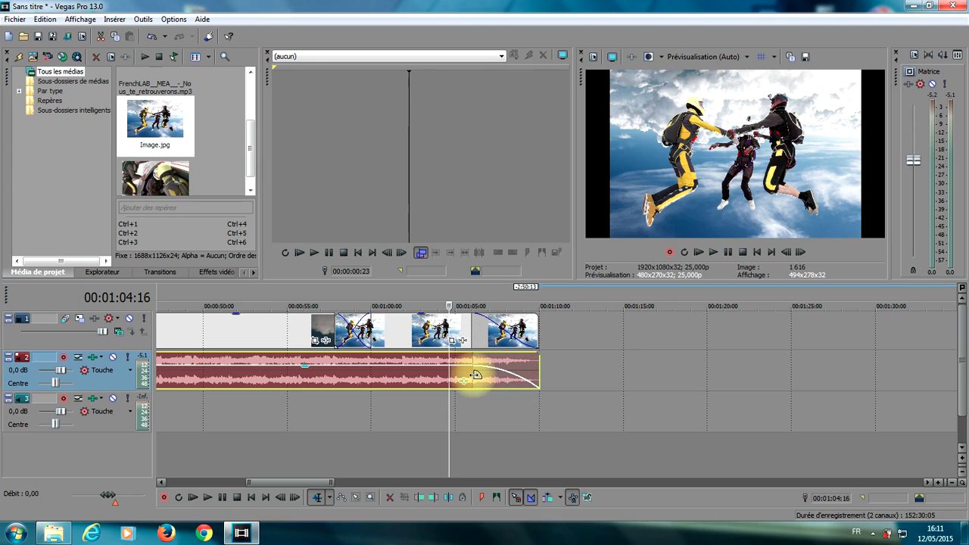
drag(475, 376, 421, 373)
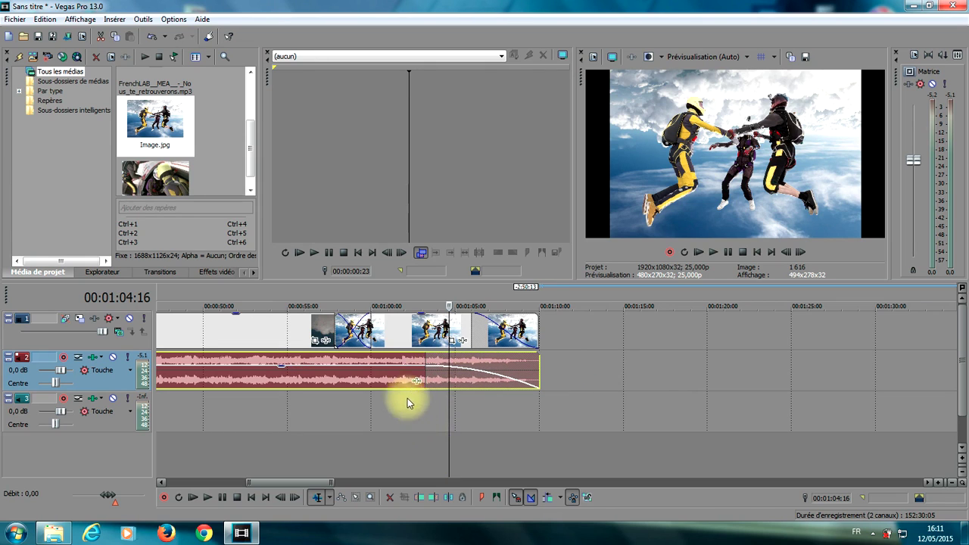
click(396, 302)
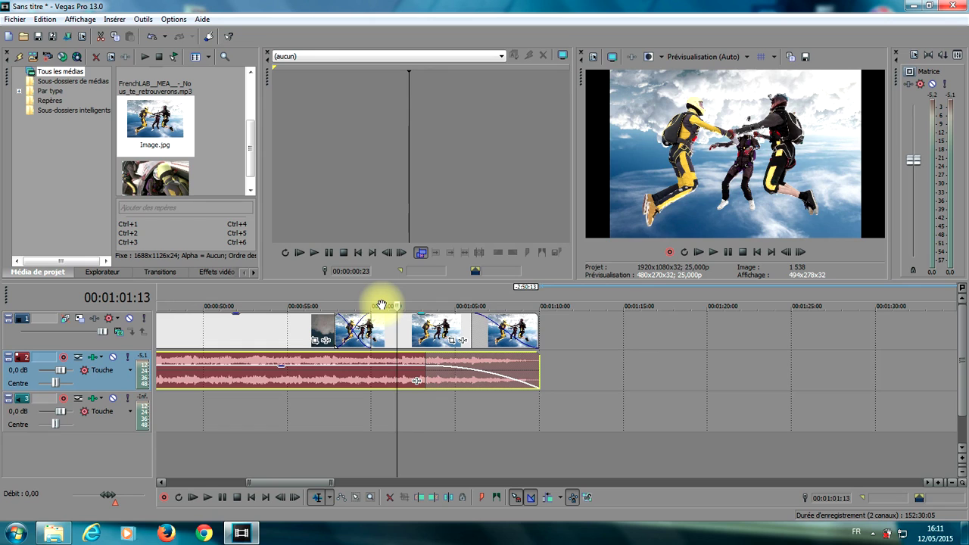
key(space)
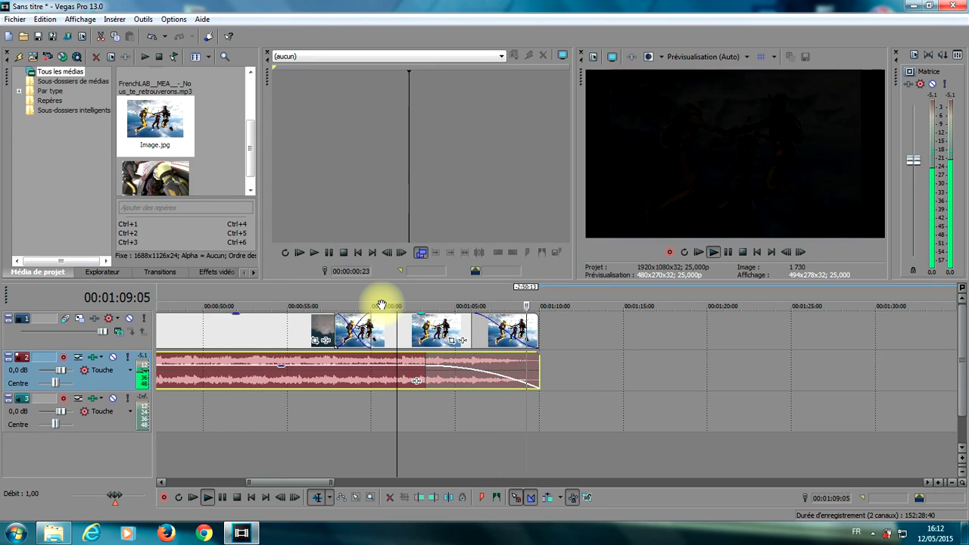
key(space)
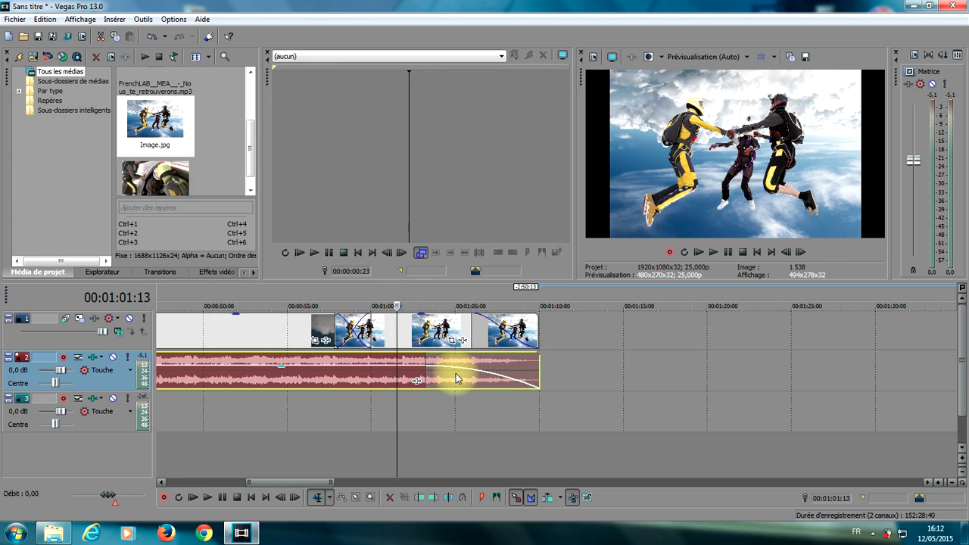
mouse_move(447, 371)
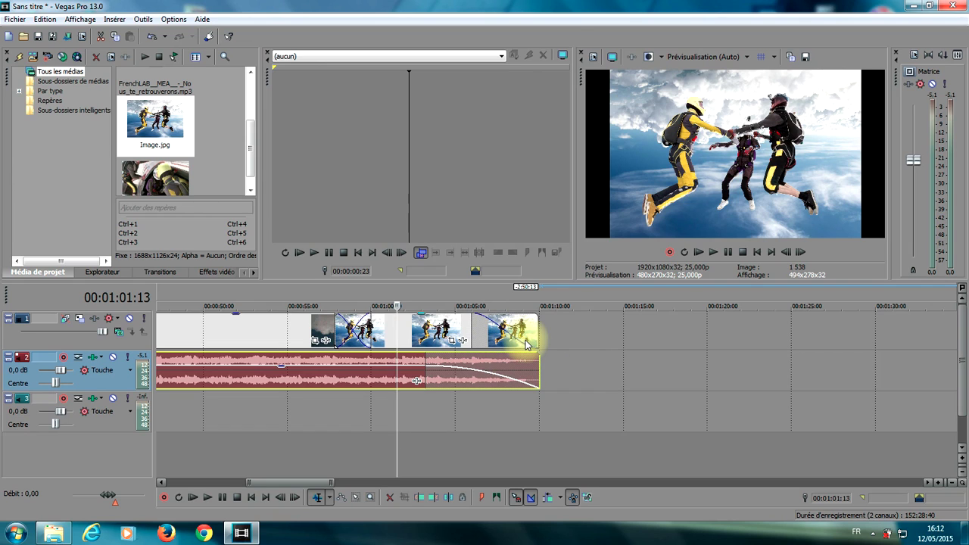
scroll(564, 413, left, 5)
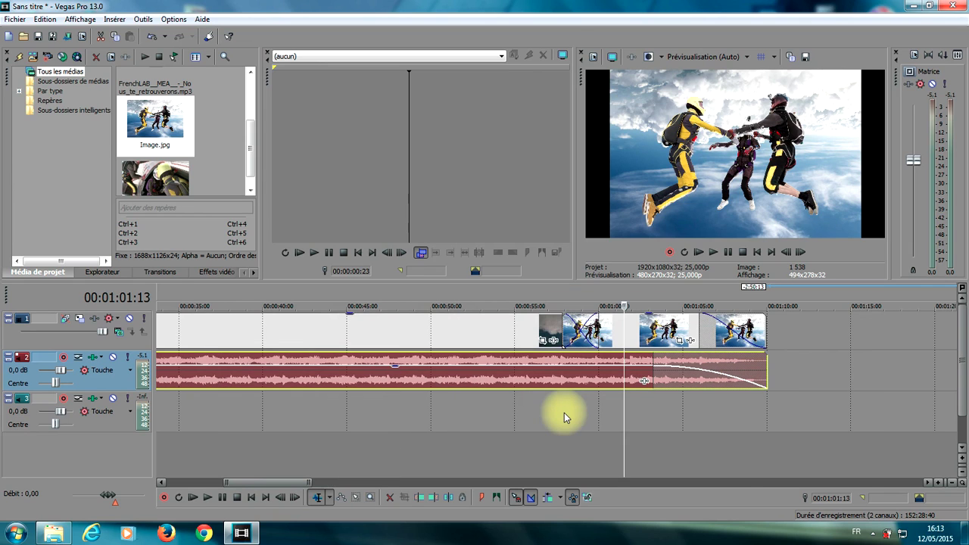